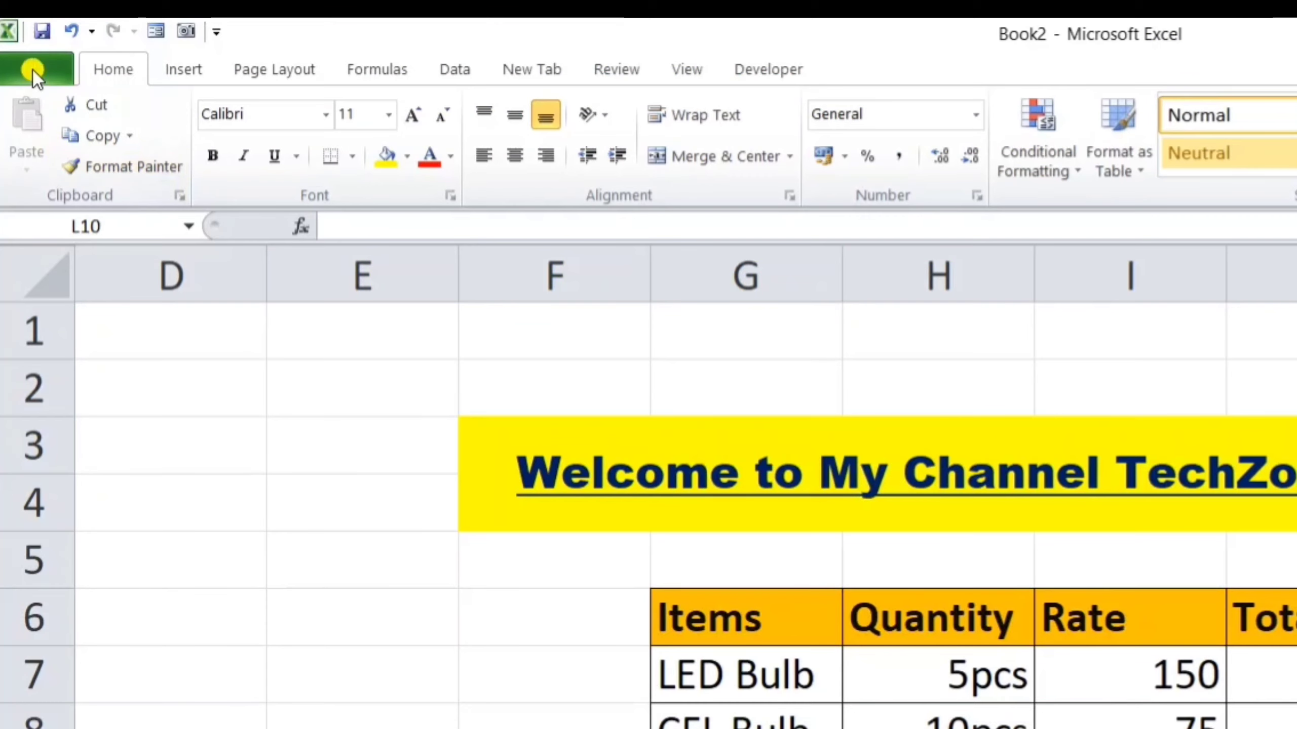
# - Set up Save As to publish the workbook as a PDF named 'raghav' on the Desktop
pyautogui.click(22, 47)
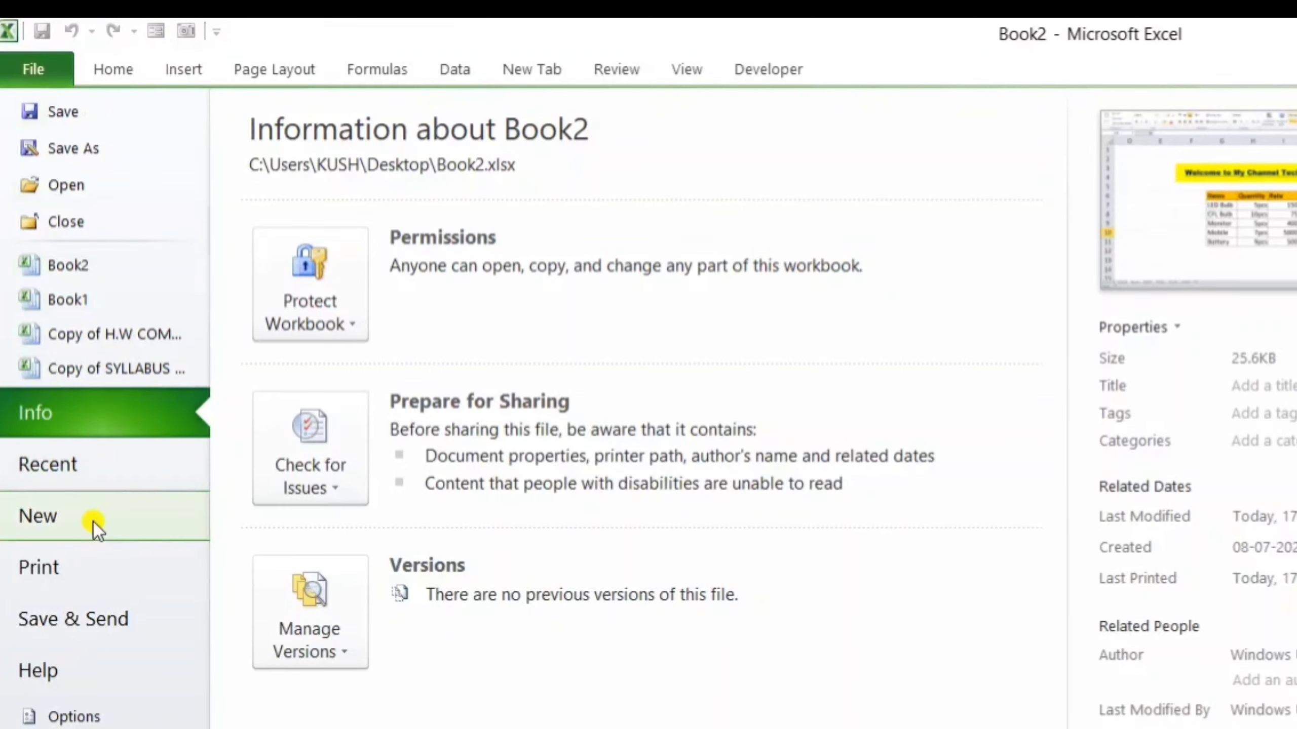
pyautogui.click(102, 146)
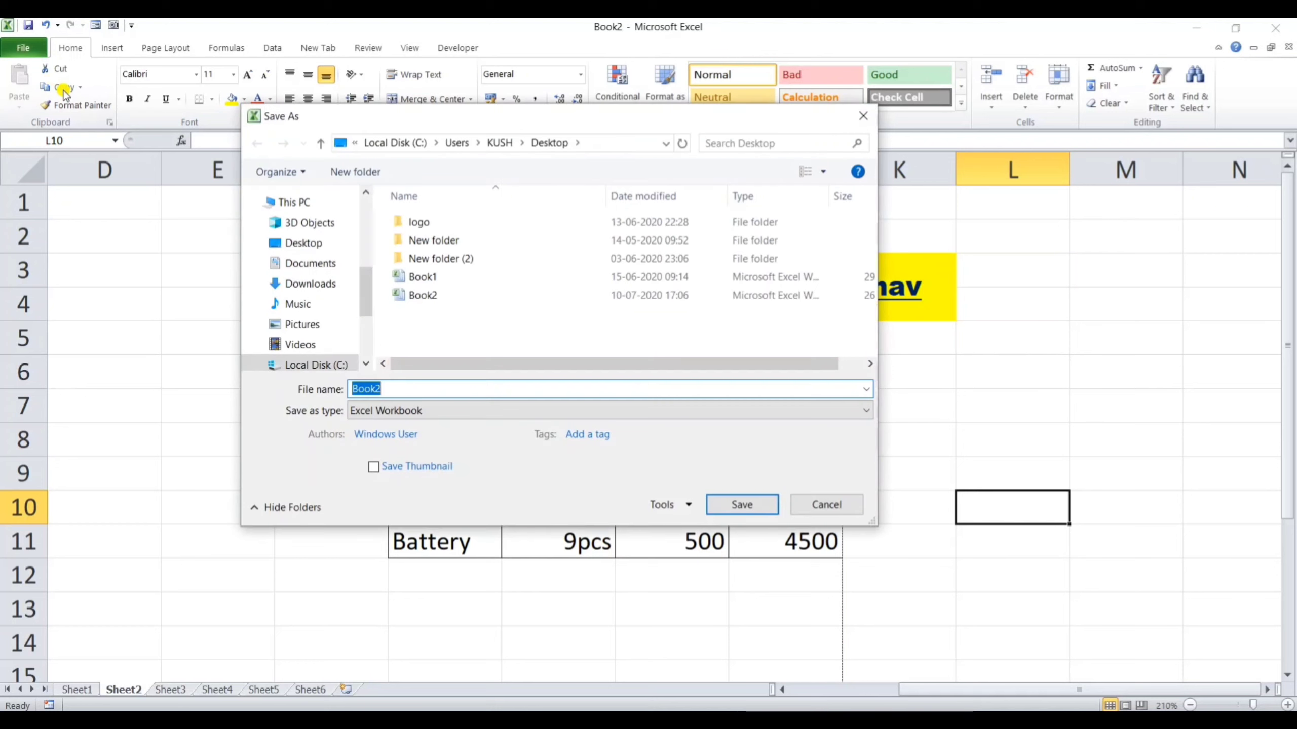
pyautogui.moveTo(482, 120)
pyautogui.mouseDown()
pyautogui.moveTo(591, 123)
pyautogui.moveTo(578, 109)
pyautogui.mouseUp()
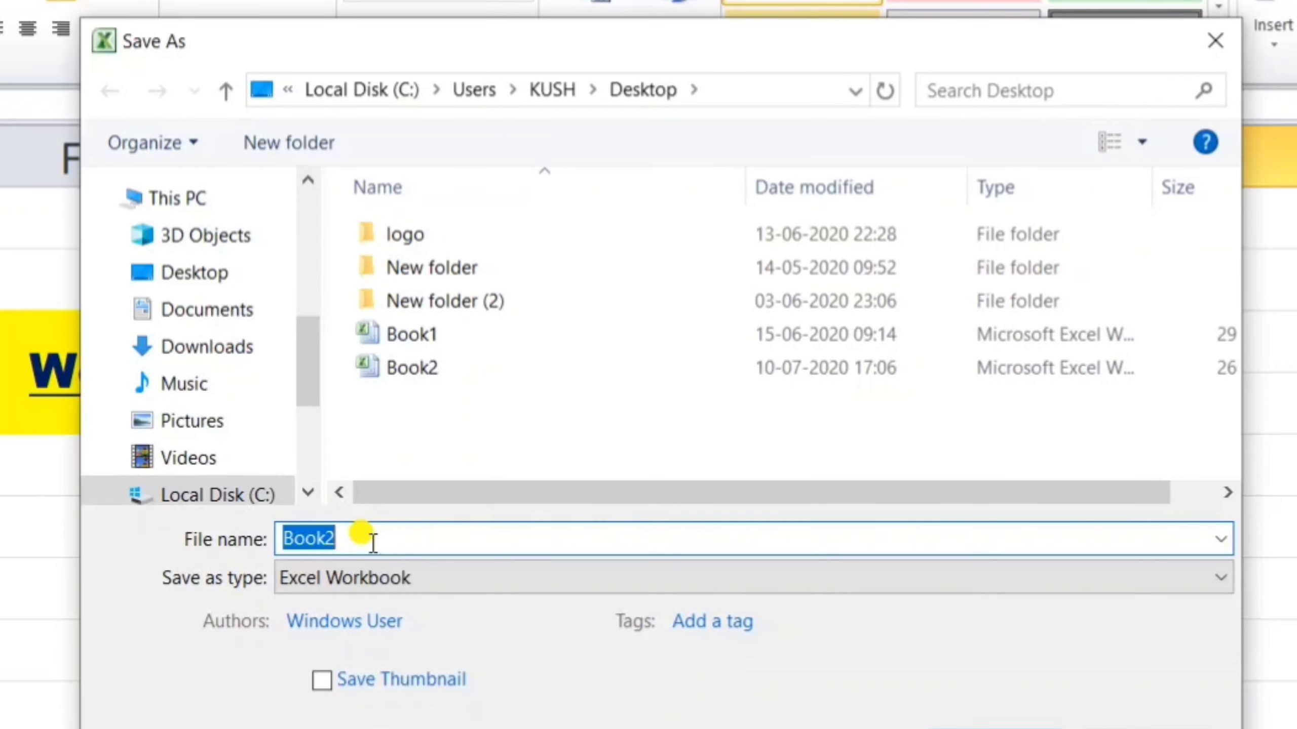
pyautogui.write('raghav')
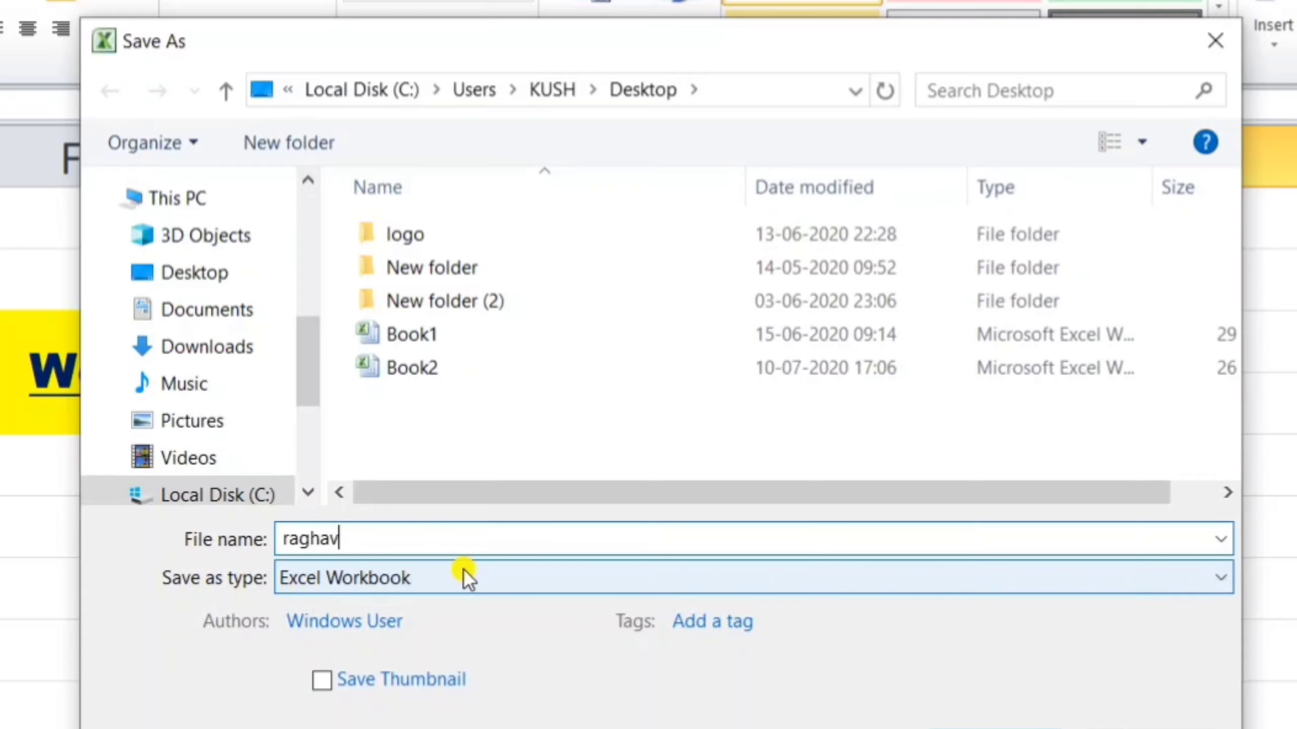
pyautogui.click(1220, 580)
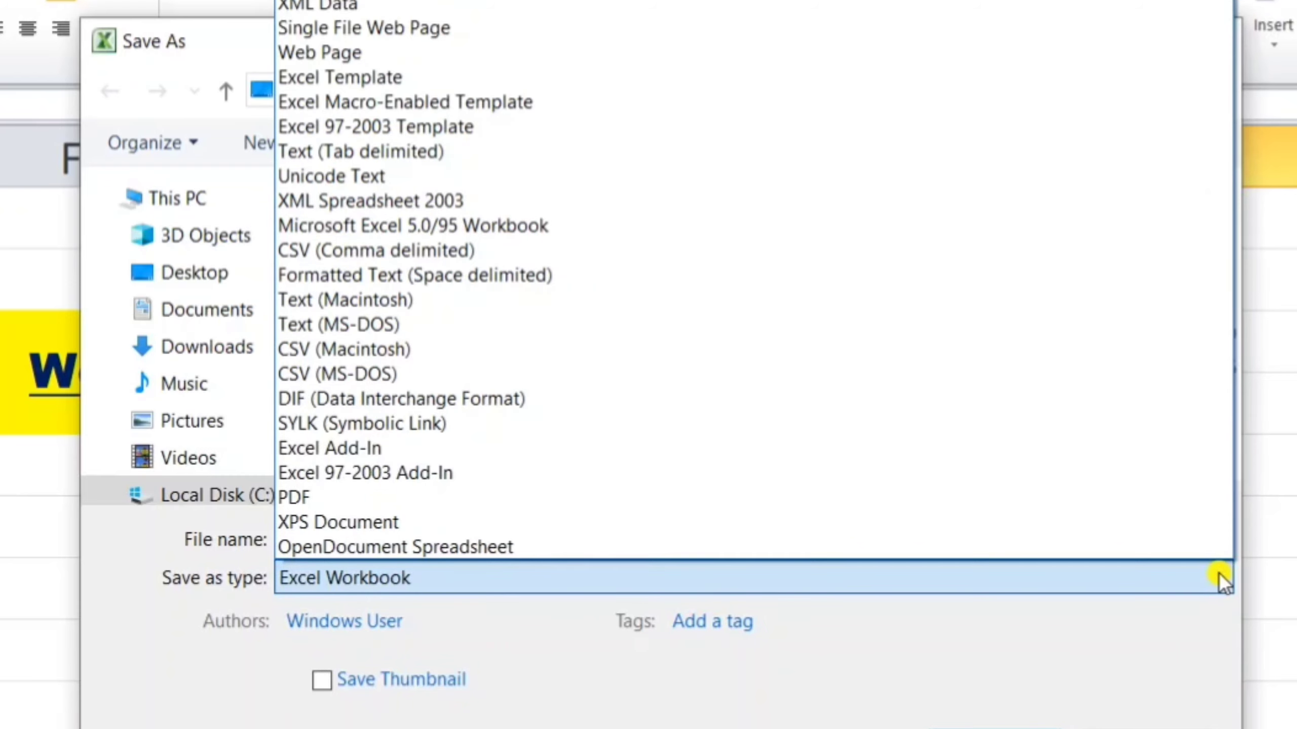
pyautogui.click(428, 498)
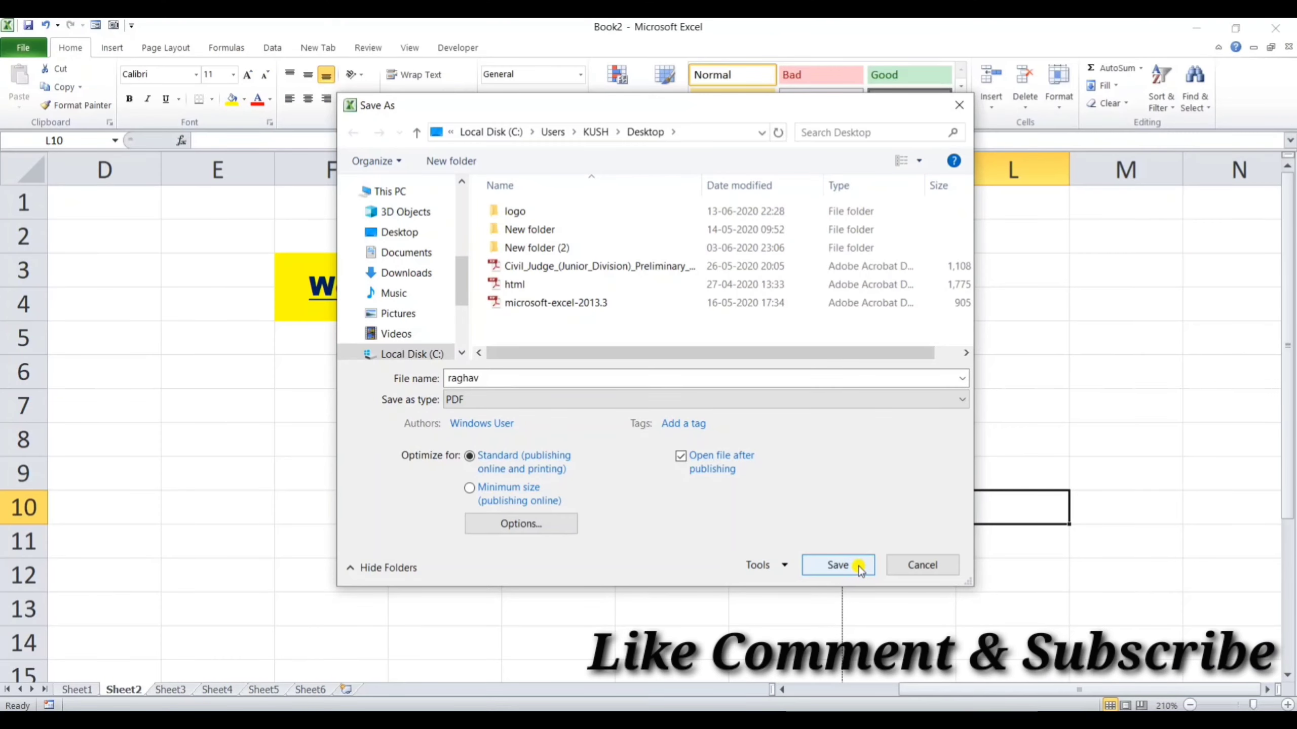
# - Publish raghav.pdf, view it in Adobe Reader, then minimize the viewer back to Excel
pyautogui.click(859, 567)
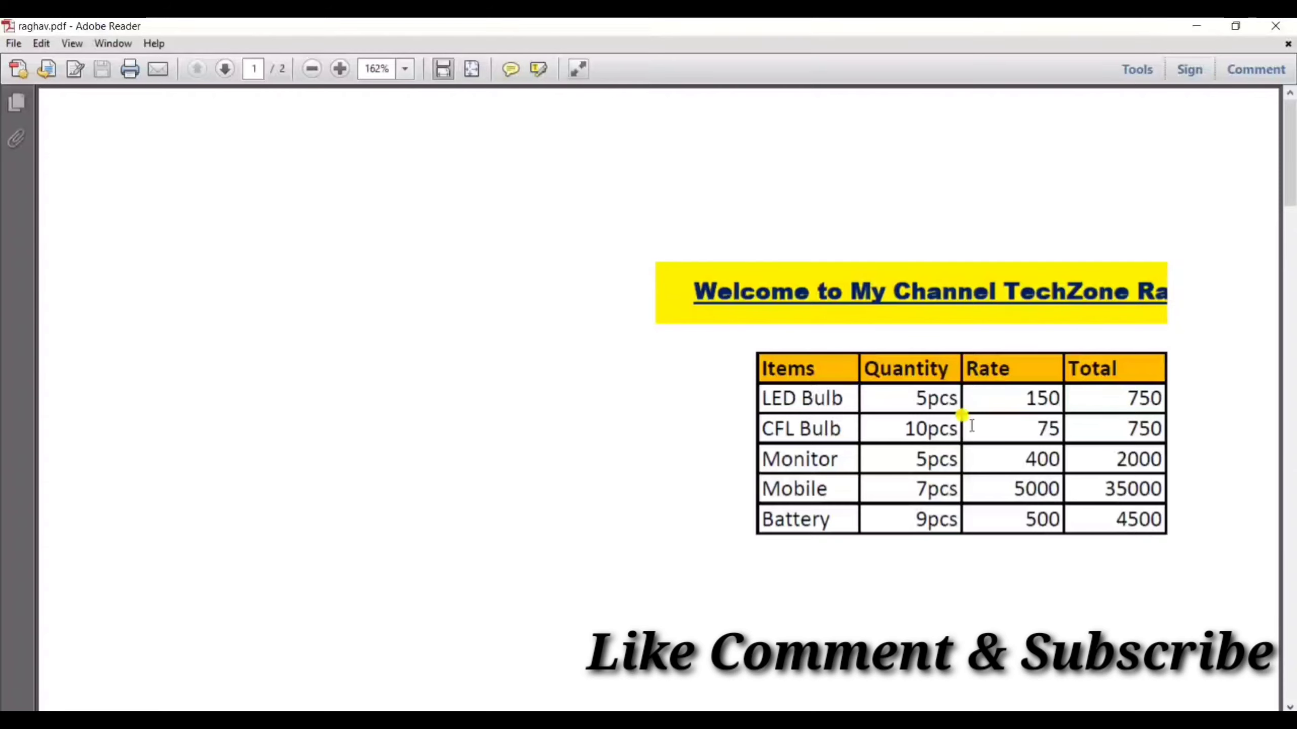
pyautogui.click(1197, 26)
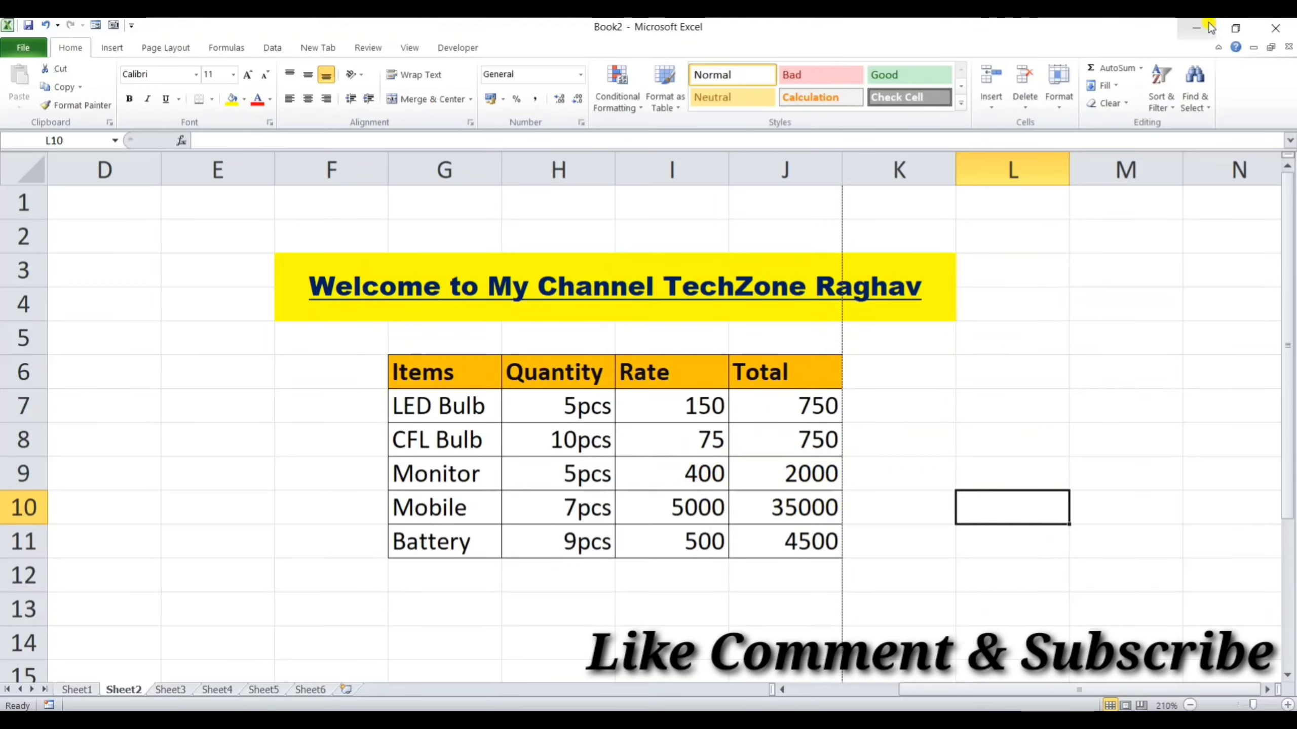
# - Minimize the Excel window to reveal the desktop
pyautogui.click(1209, 25)
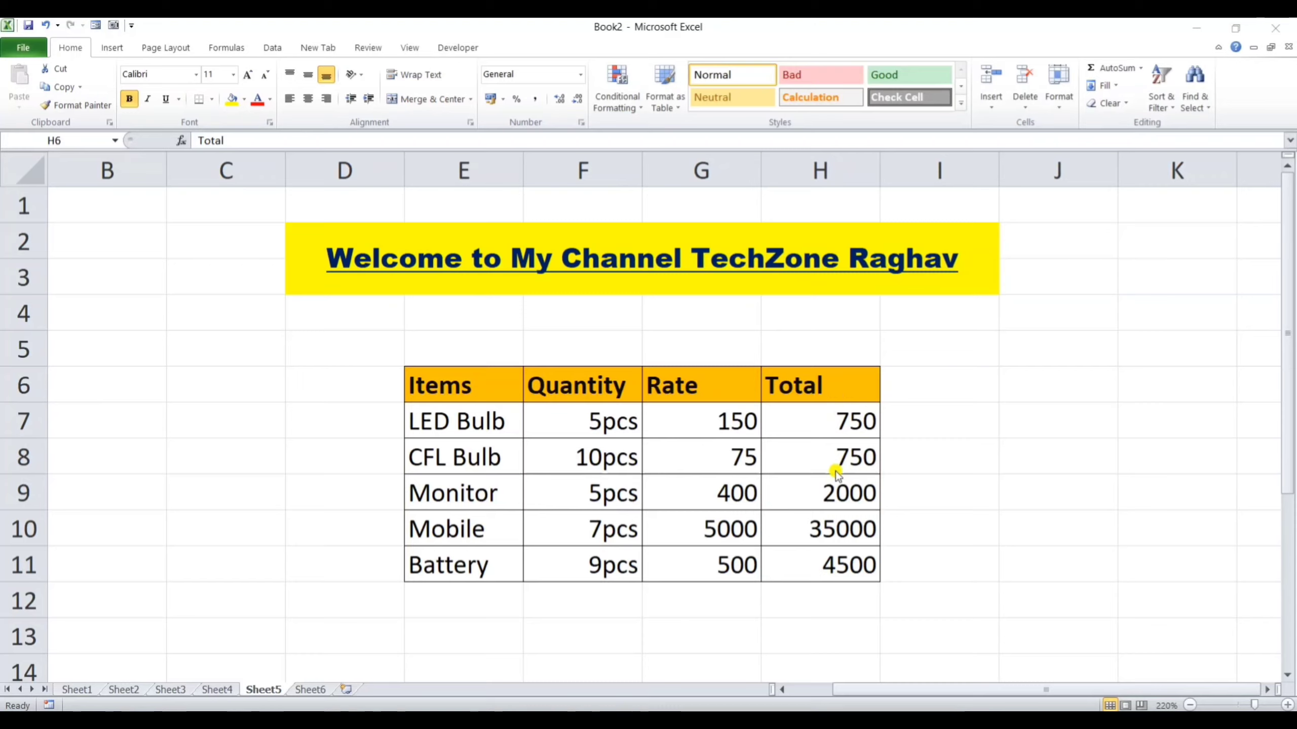
# - Move the Total range H6:H11 out of column H, then select the Rate range G6:G11
pyautogui.click(833, 385)
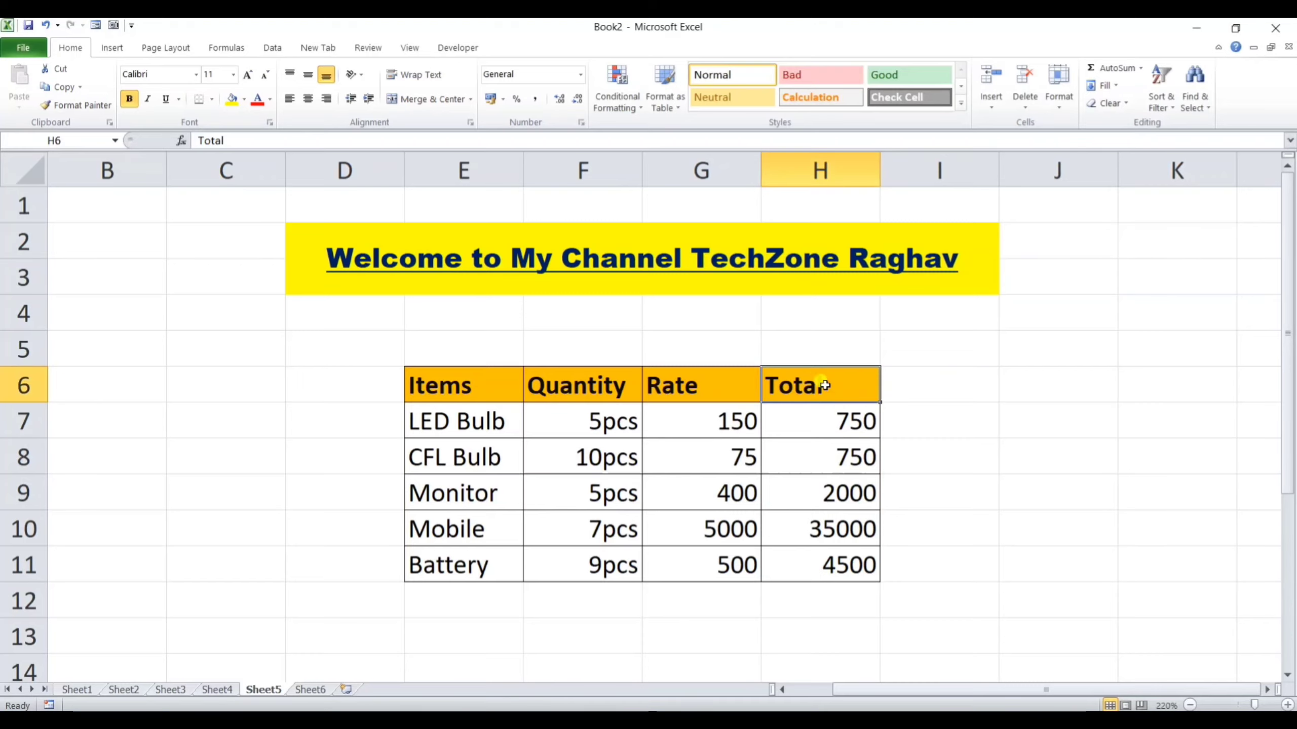
pyautogui.moveTo(820, 381); pyautogui.dragTo(834, 571)
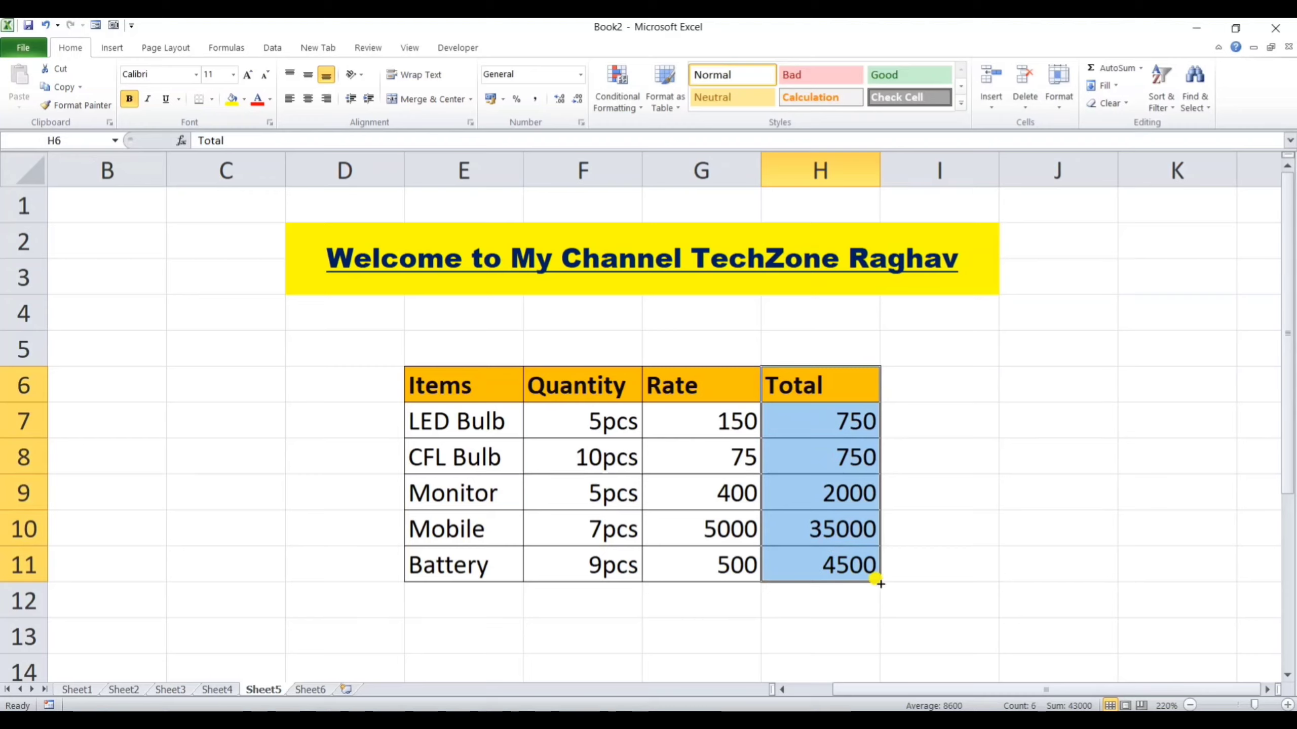
pyautogui.moveTo(876, 580); pyautogui.dragTo(868, 373)
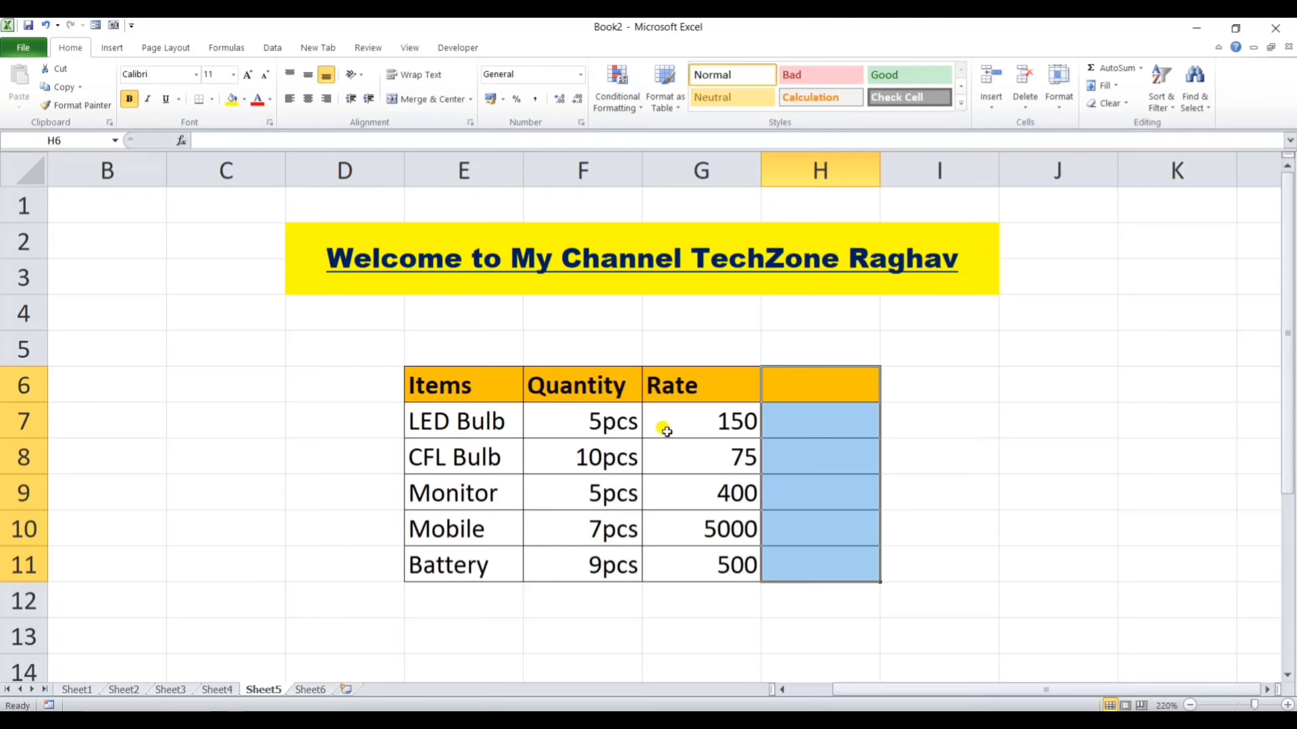
pyautogui.click(676, 385)
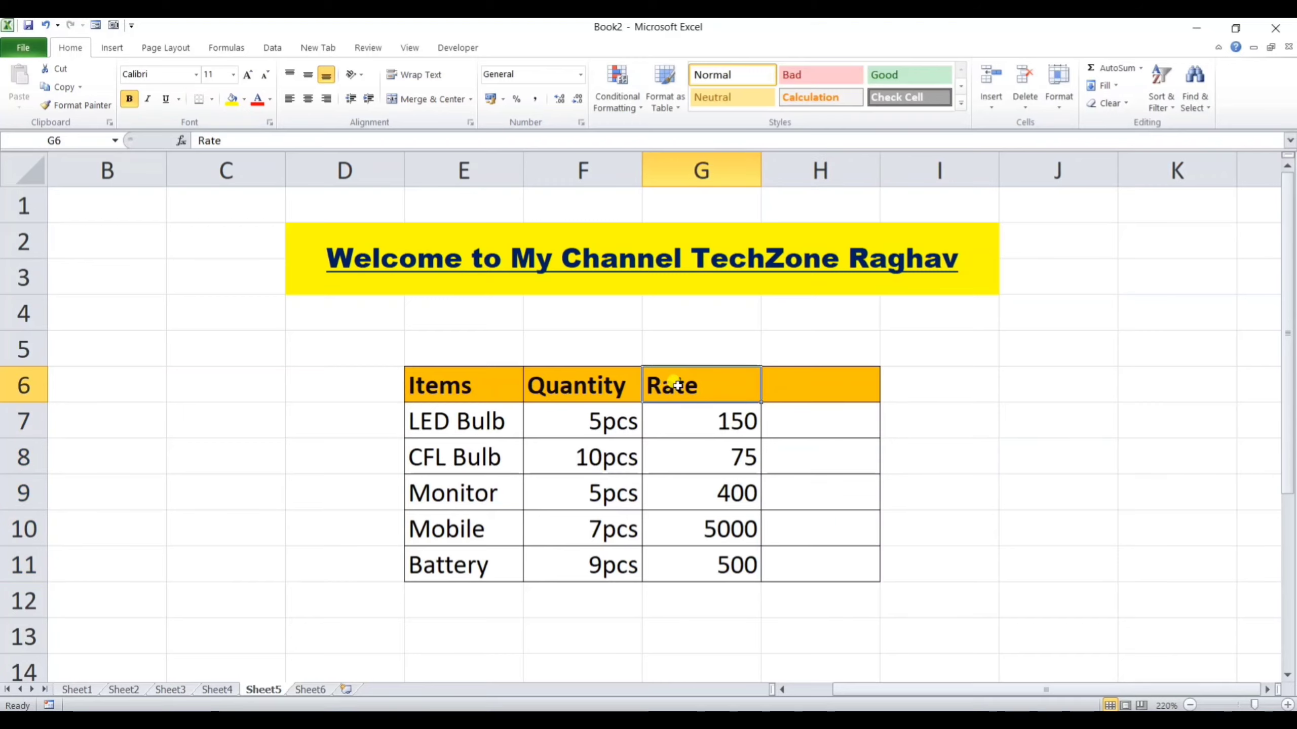
pyautogui.moveTo(715, 388)
pyautogui.mouseDown()
pyautogui.moveTo(724, 569)
pyautogui.moveTo(762, 364)
pyautogui.mouseUp()
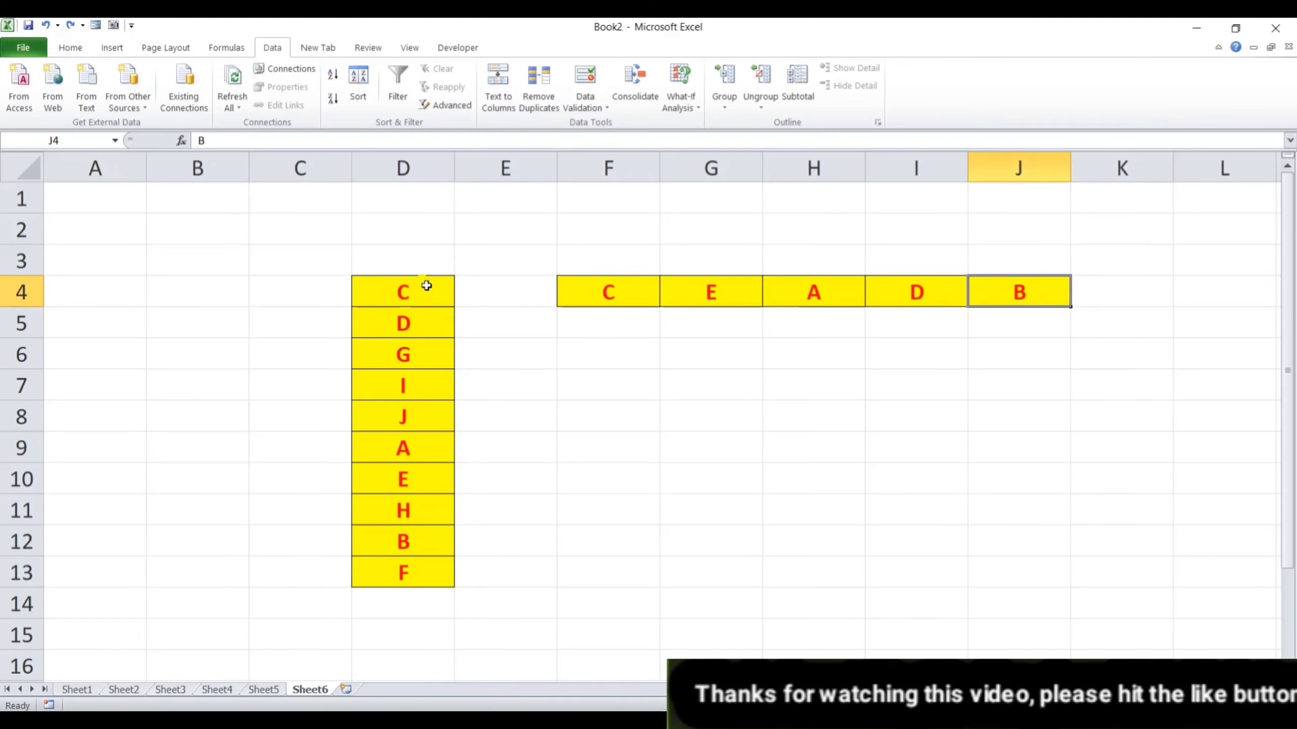
# - Sort the vertical letter list D4:D13 A to Z, then select the letter row F4:J4
pyautogui.moveTo(429, 291); pyautogui.dragTo(435, 573)
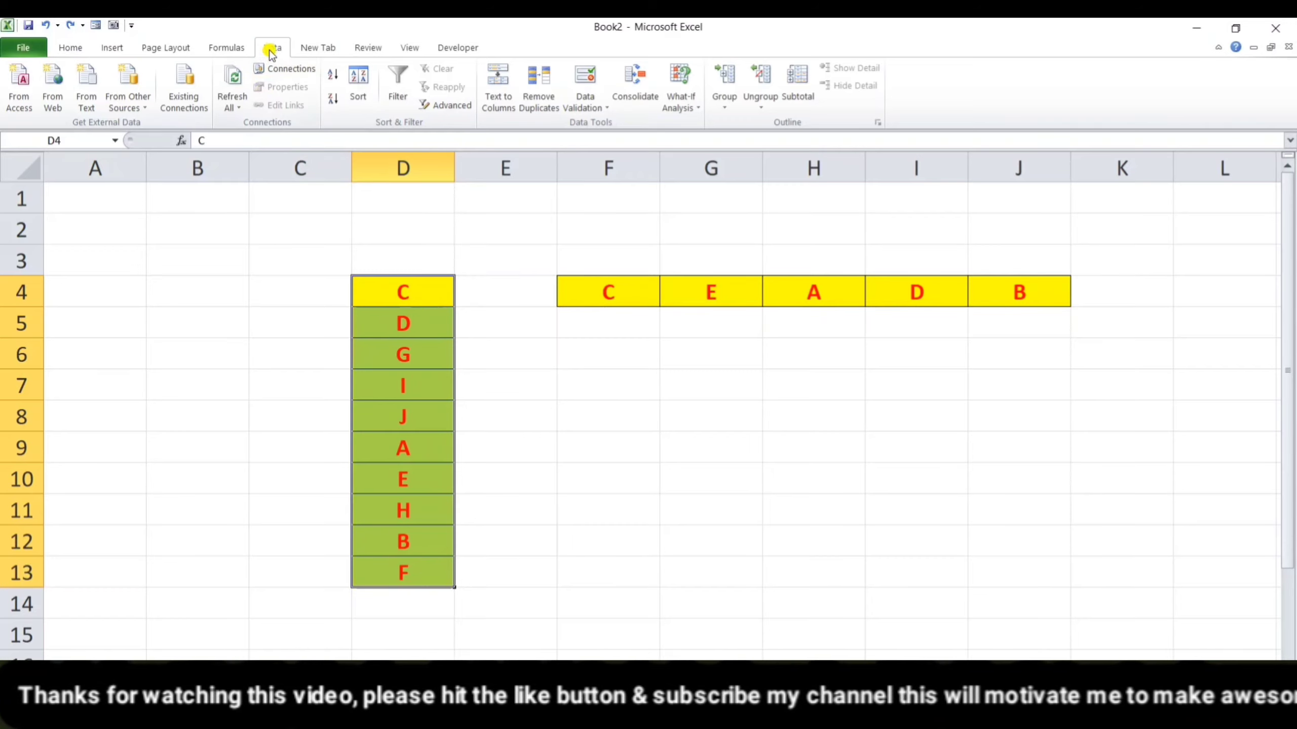
pyautogui.click(353, 97)
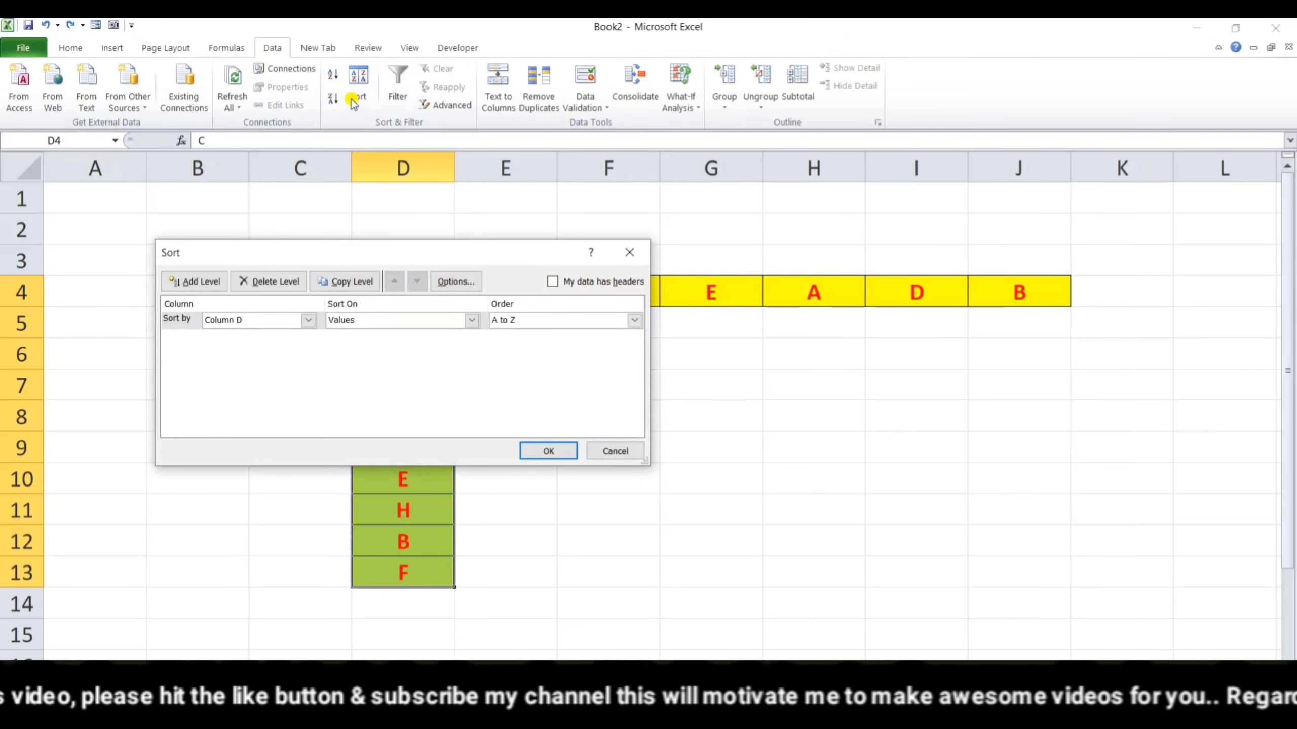
pyautogui.click(555, 453)
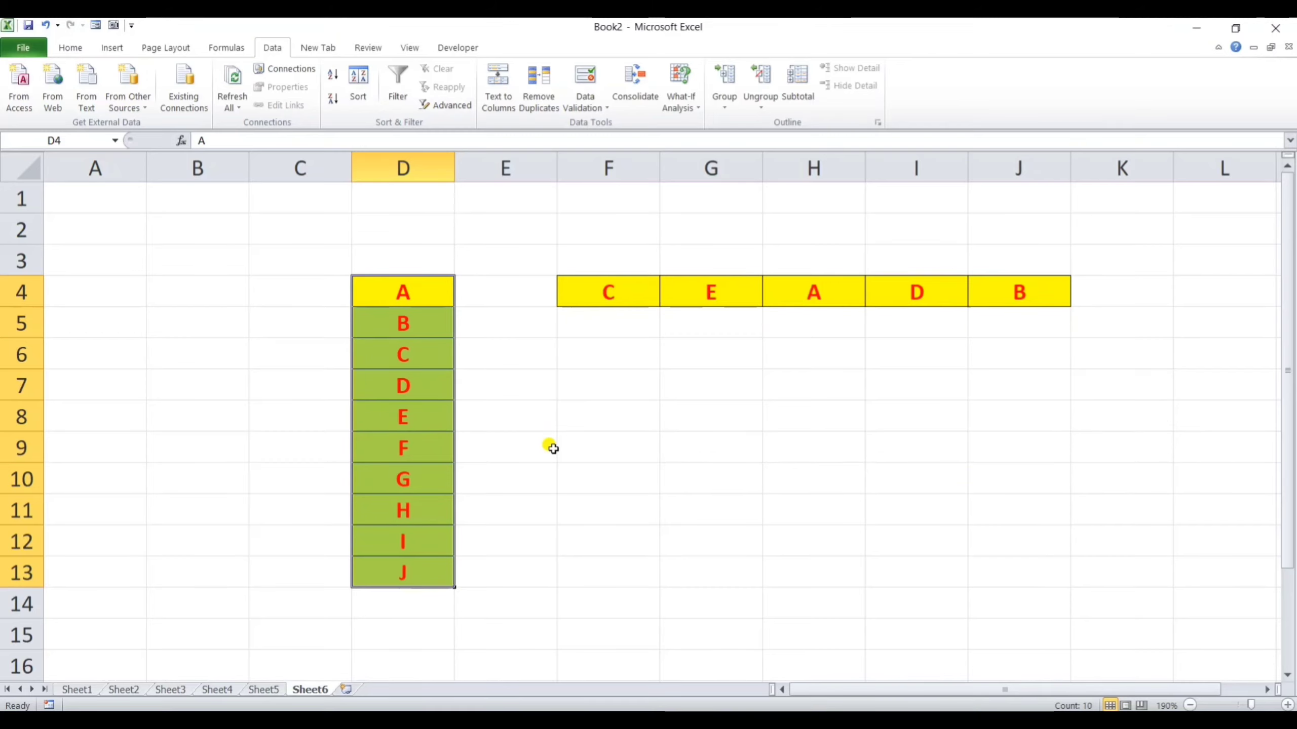
pyautogui.moveTo(594, 293); pyautogui.dragTo(1036, 300)
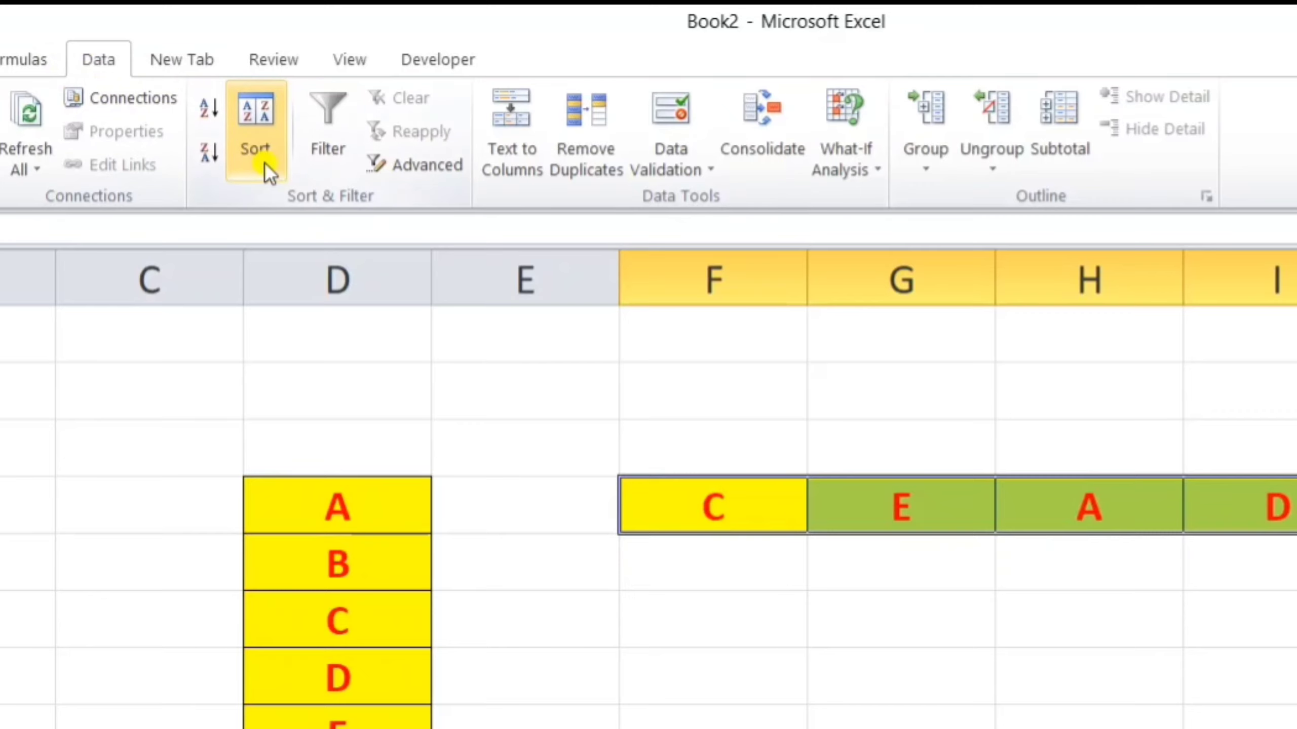
# - Sort the letters in F4:J4 A to Z left to right, using Row 4 as the key
pyautogui.click(264, 162)
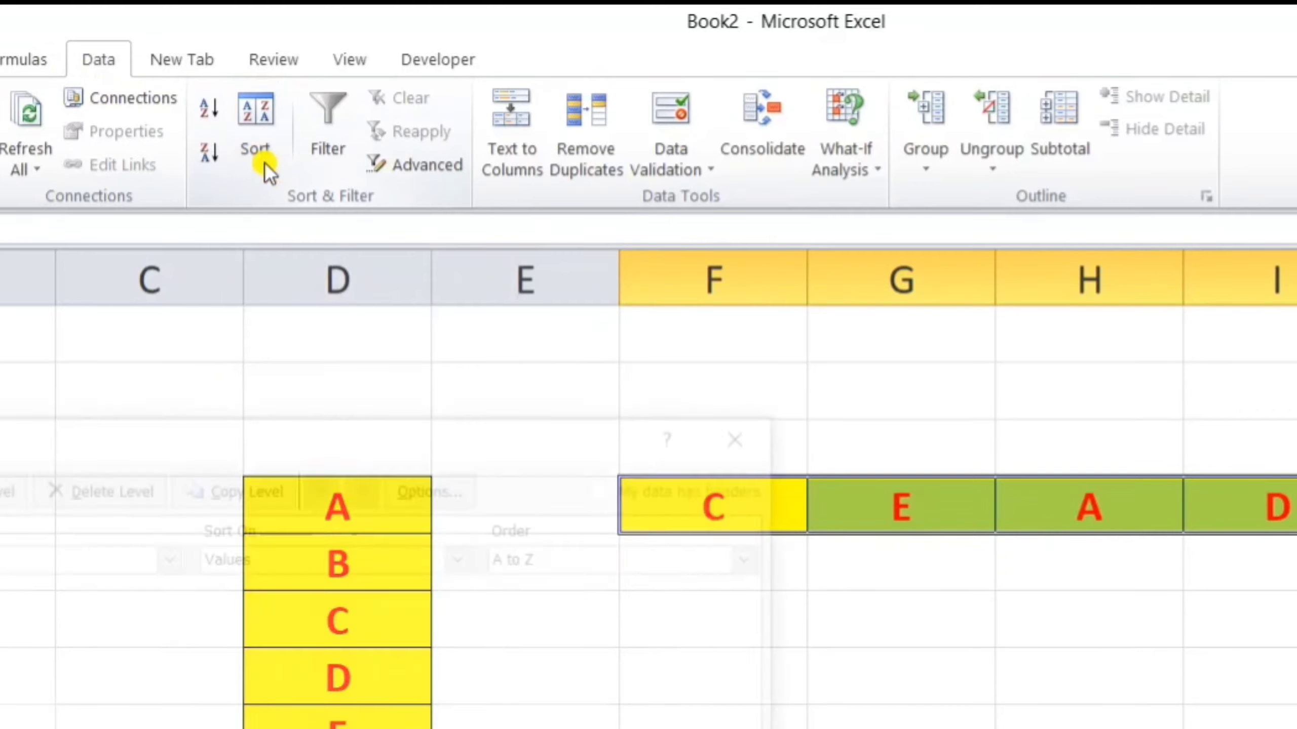
pyautogui.moveTo(286, 444); pyautogui.dragTo(792, 314)
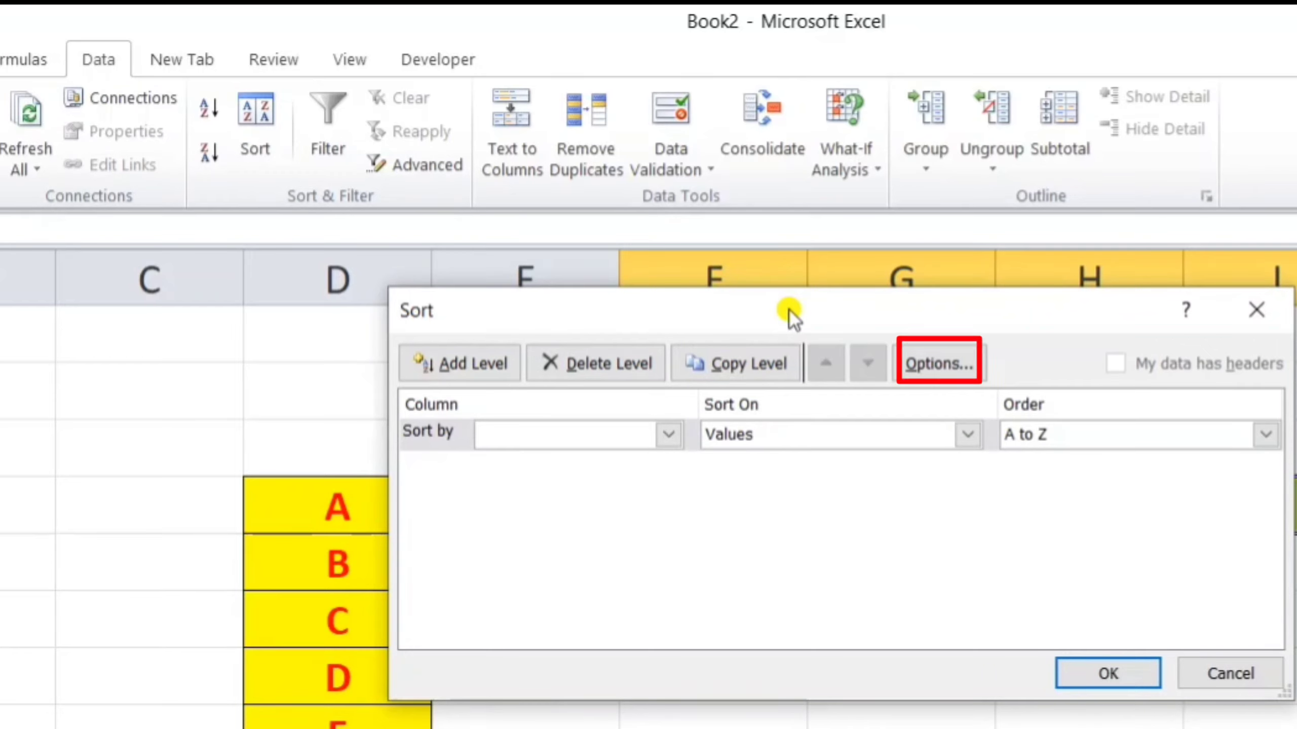
pyautogui.click(960, 375)
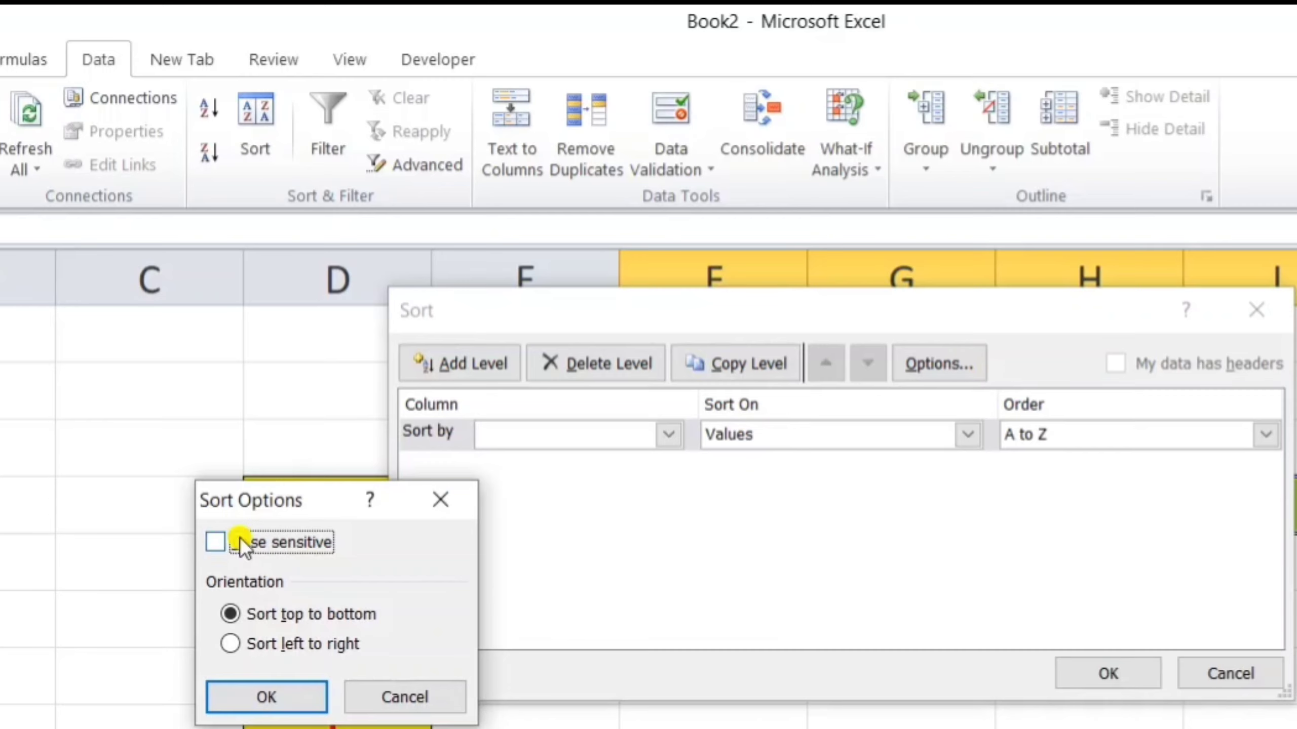
pyautogui.moveTo(240, 496); pyautogui.dragTo(711, 438)
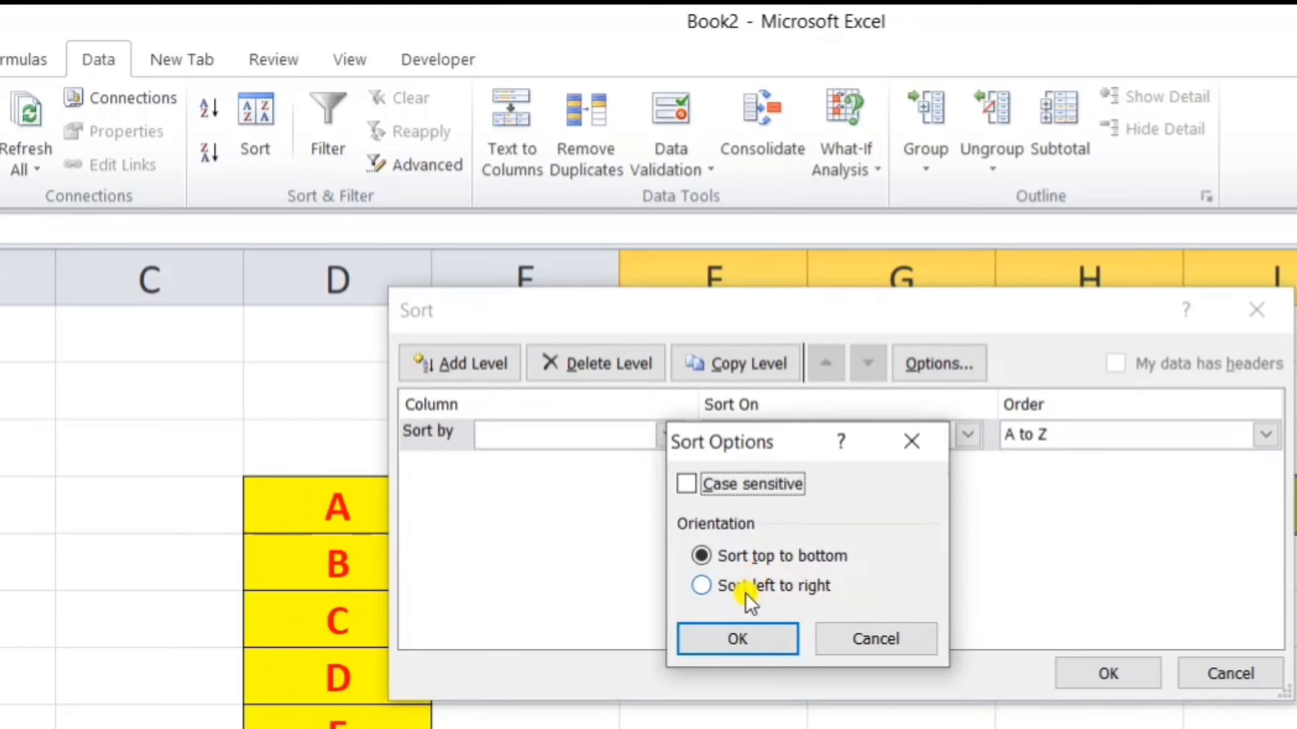
pyautogui.click(708, 585)
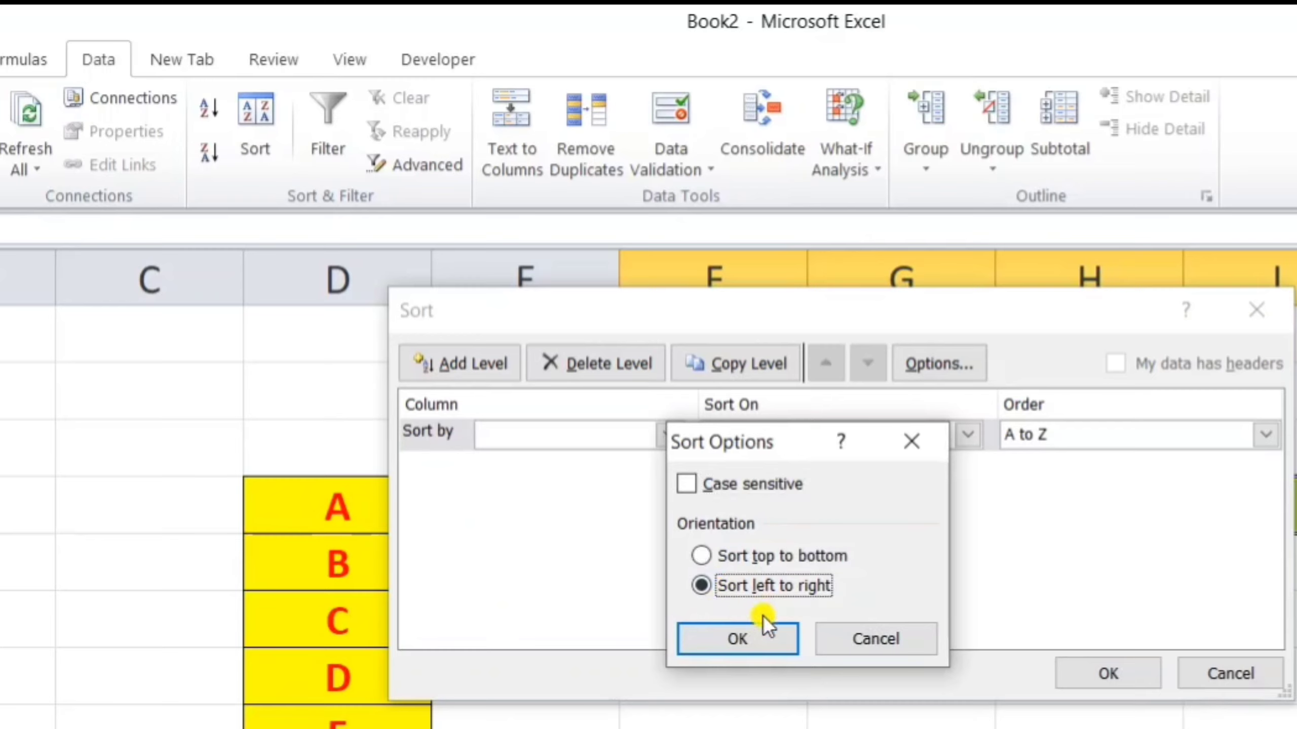
pyautogui.click(748, 630)
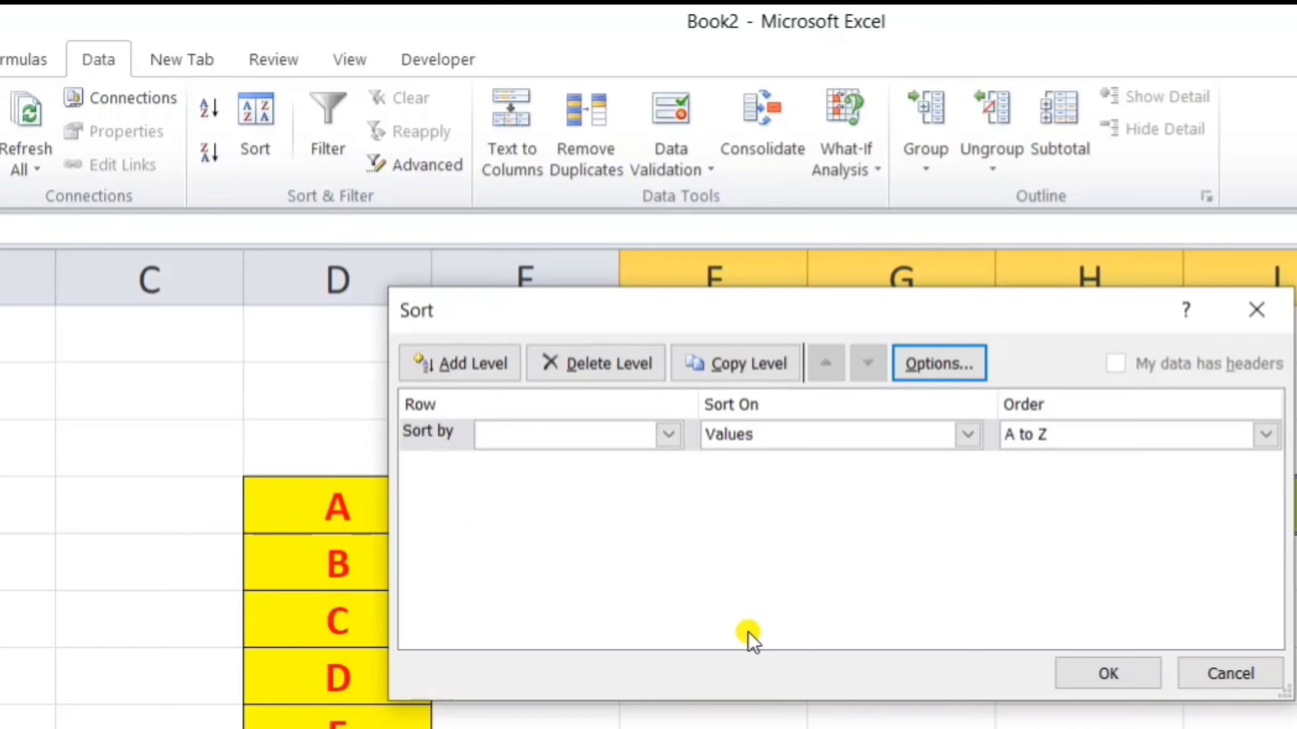
pyautogui.click(561, 435)
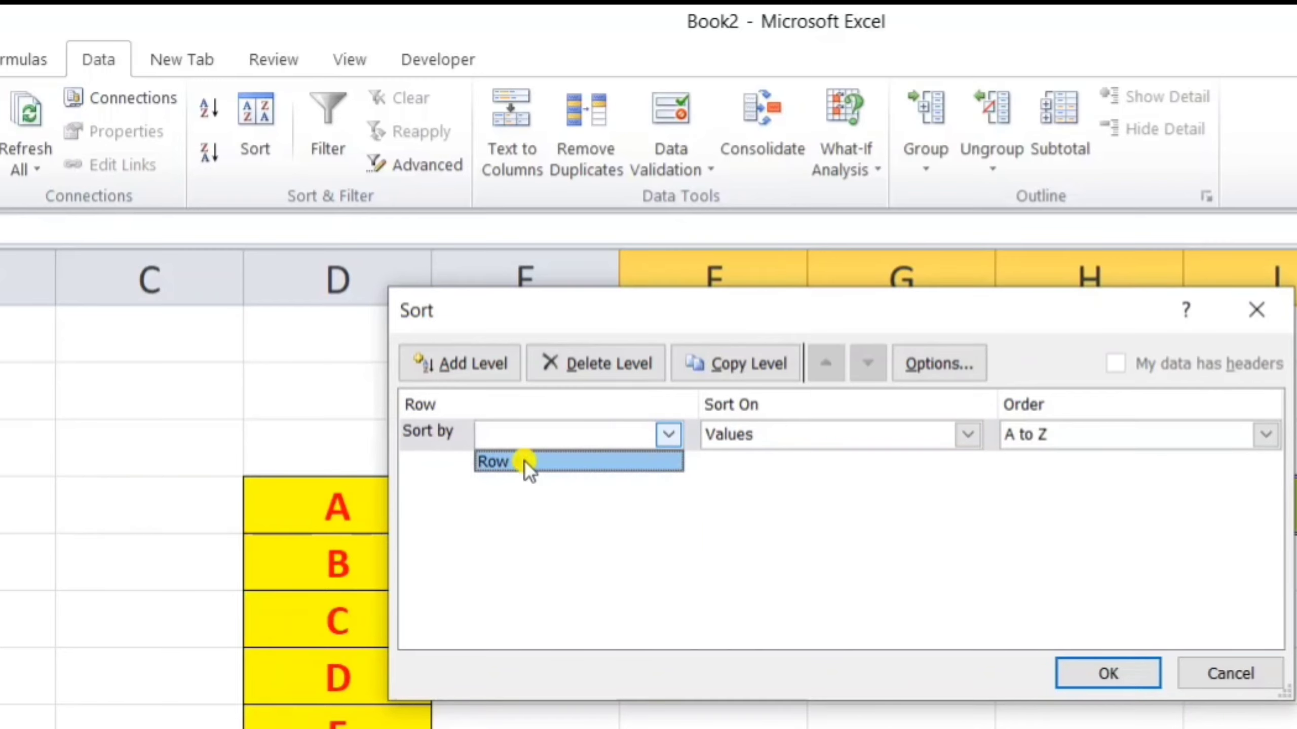
pyautogui.click(554, 461)
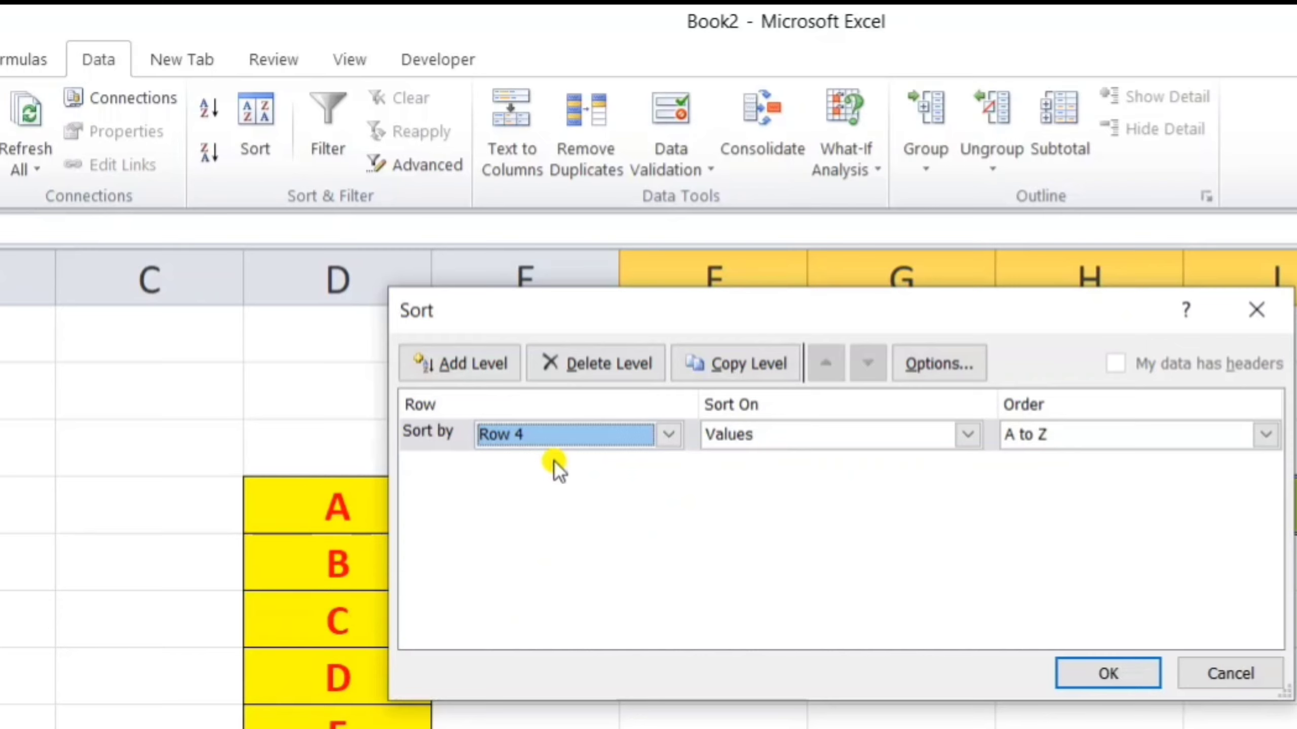
pyautogui.click(1105, 665)
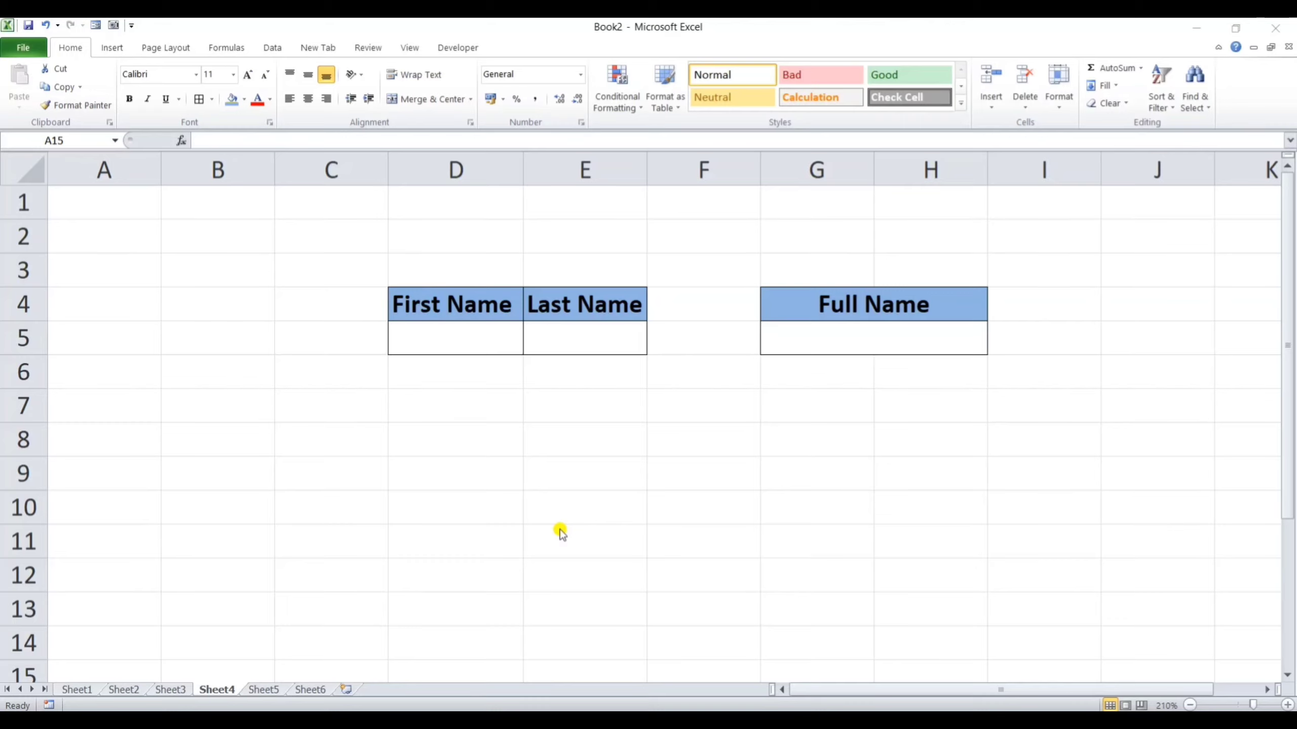
# - Enter a sample first name in D5 and a last name in E5
pyautogui.click(439, 340)
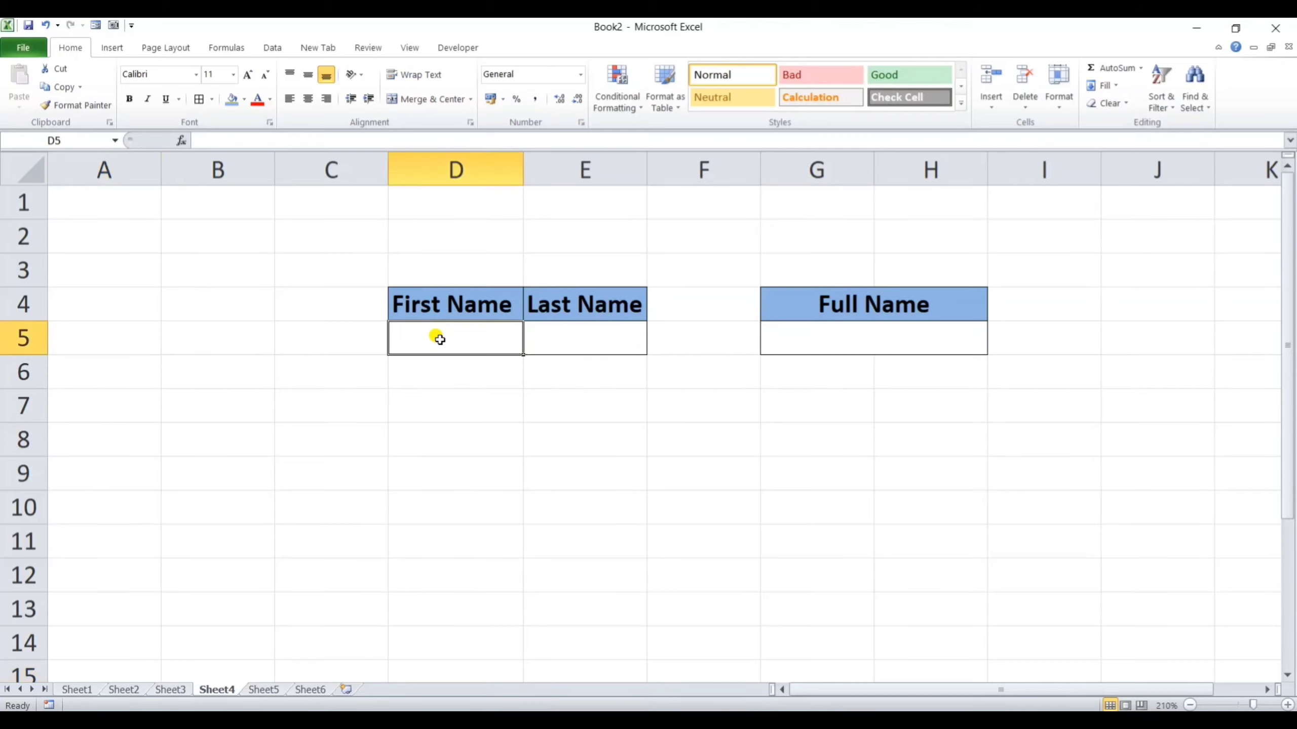
pyautogui.write('Ragh')
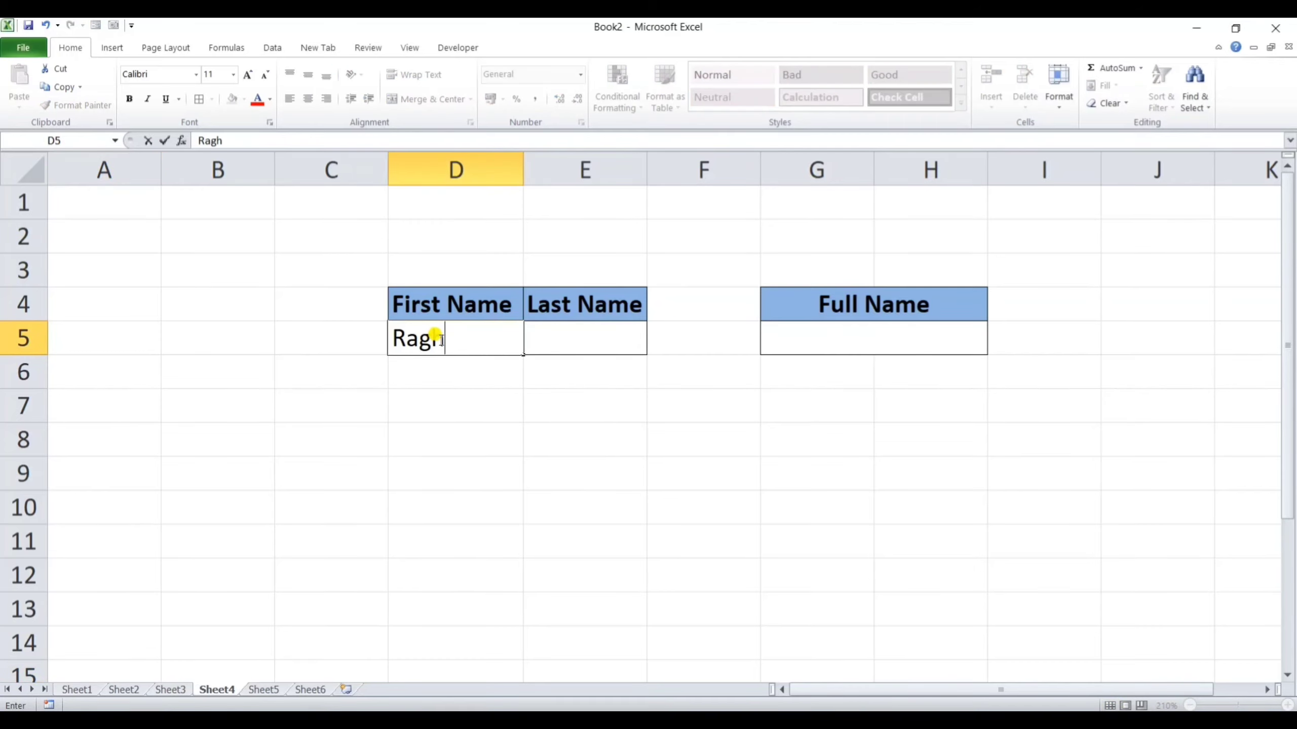
pyautogui.write('av')
pyautogui.press('Tab')
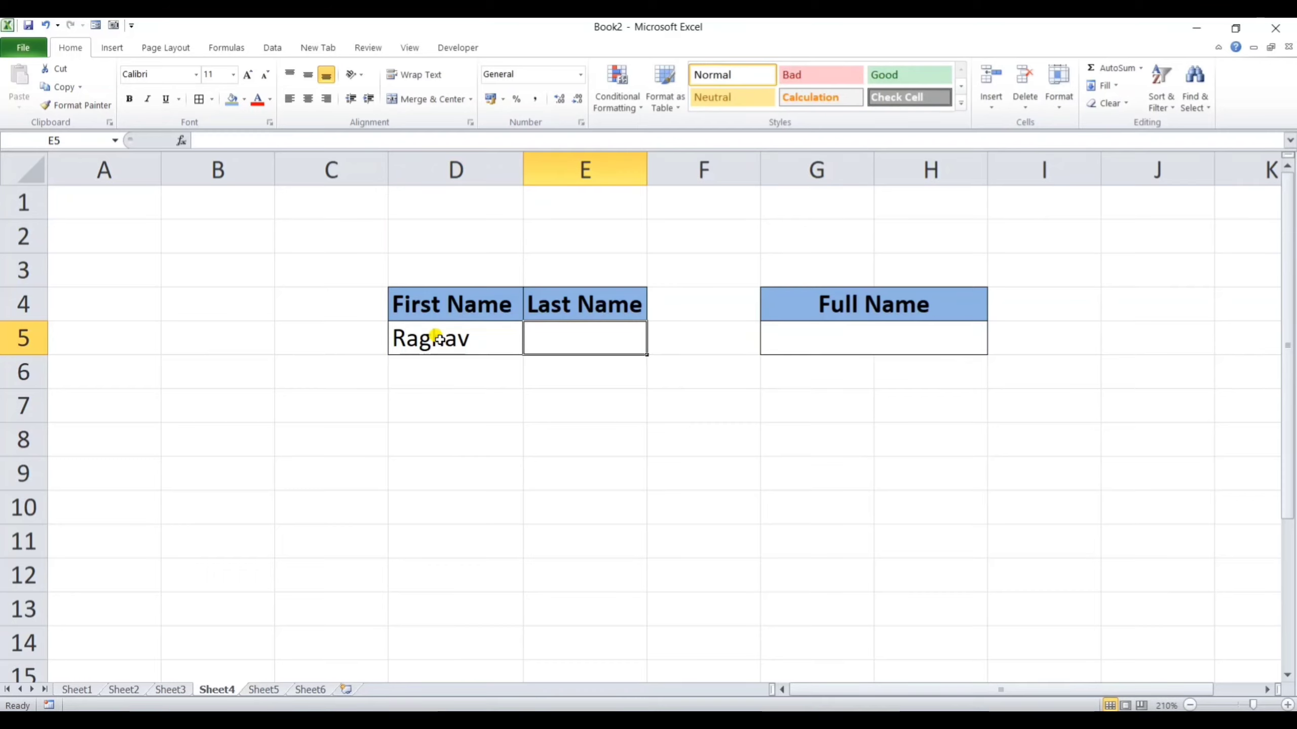
pyautogui.write('Sin')
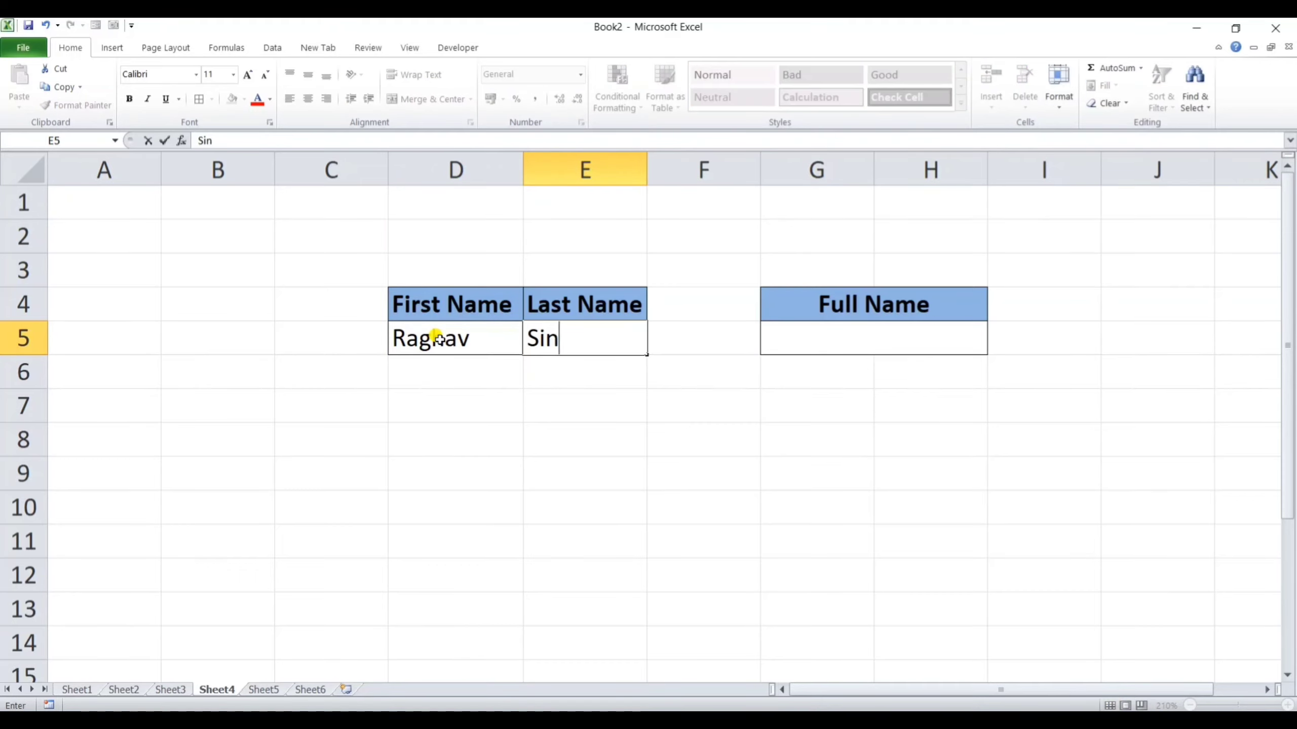
pyautogui.write('ha')
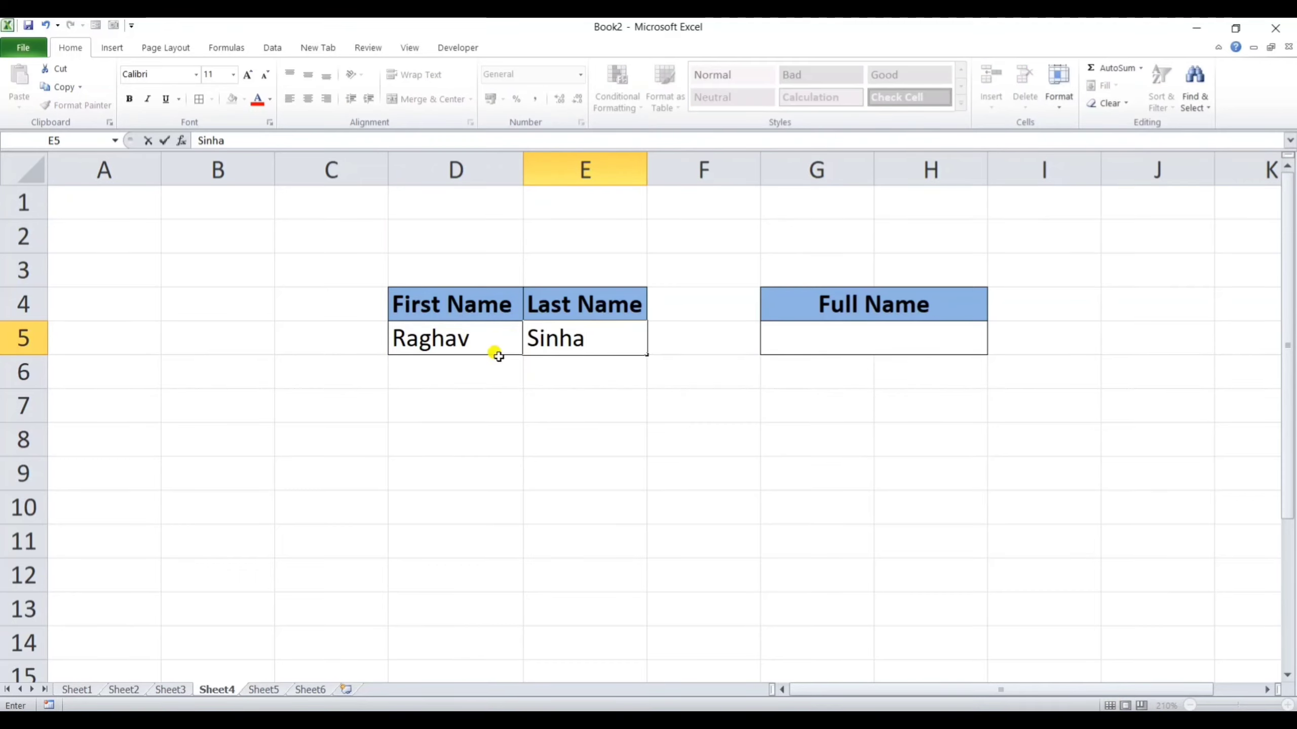
# - Enter the formula =D5&E5 in G5 to join the first and last names
pyautogui.click(882, 337)
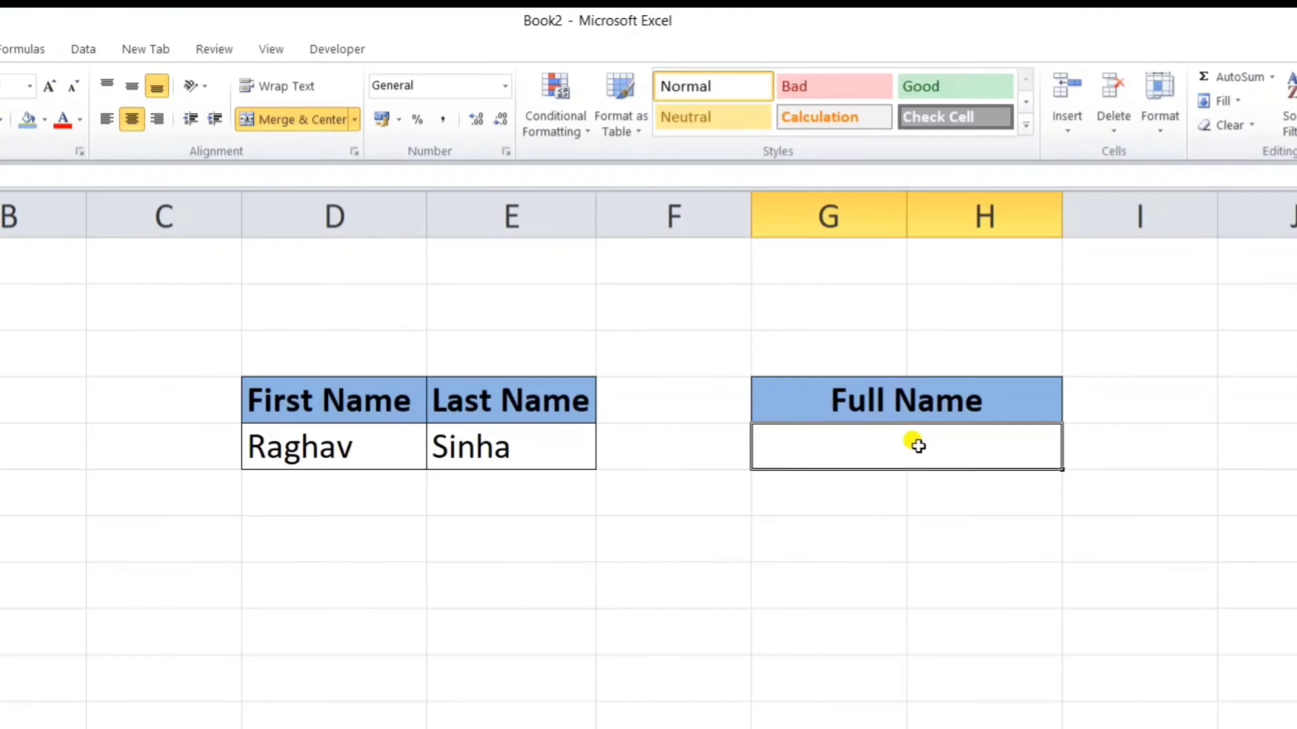
pyautogui.write('=')
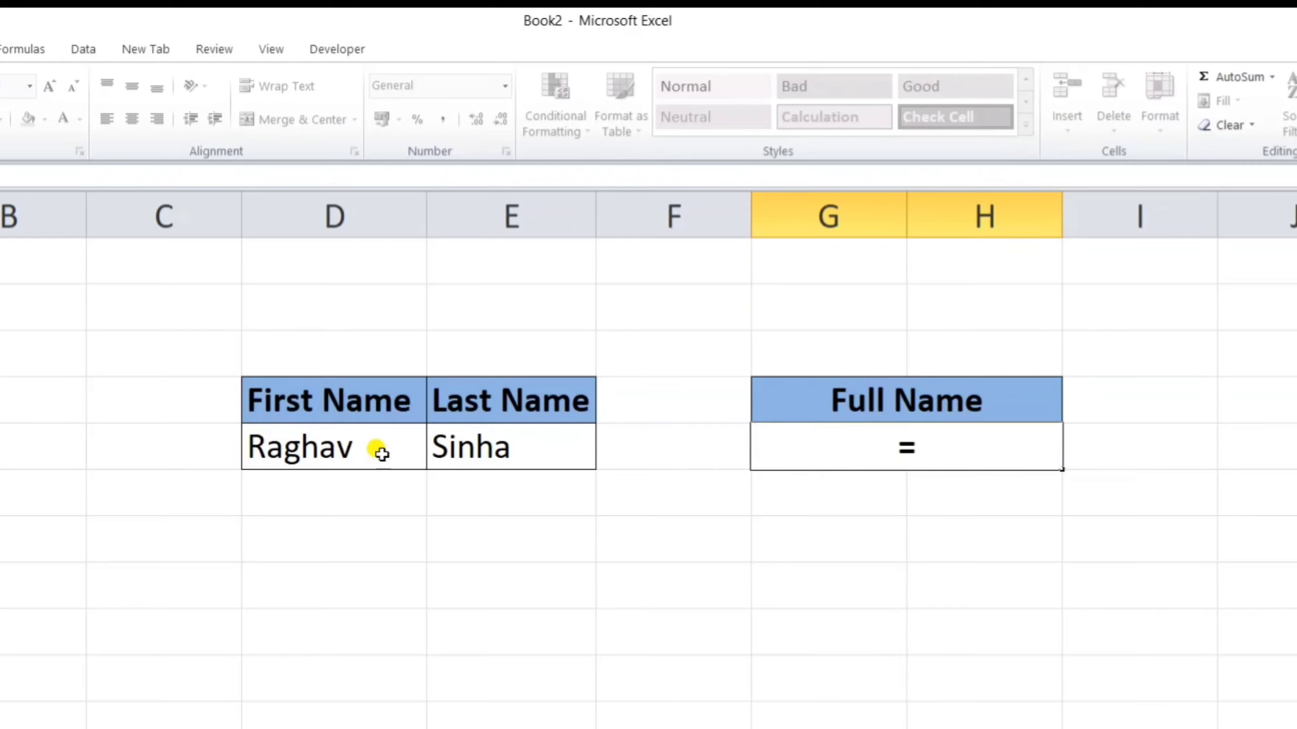
pyautogui.click(309, 445)
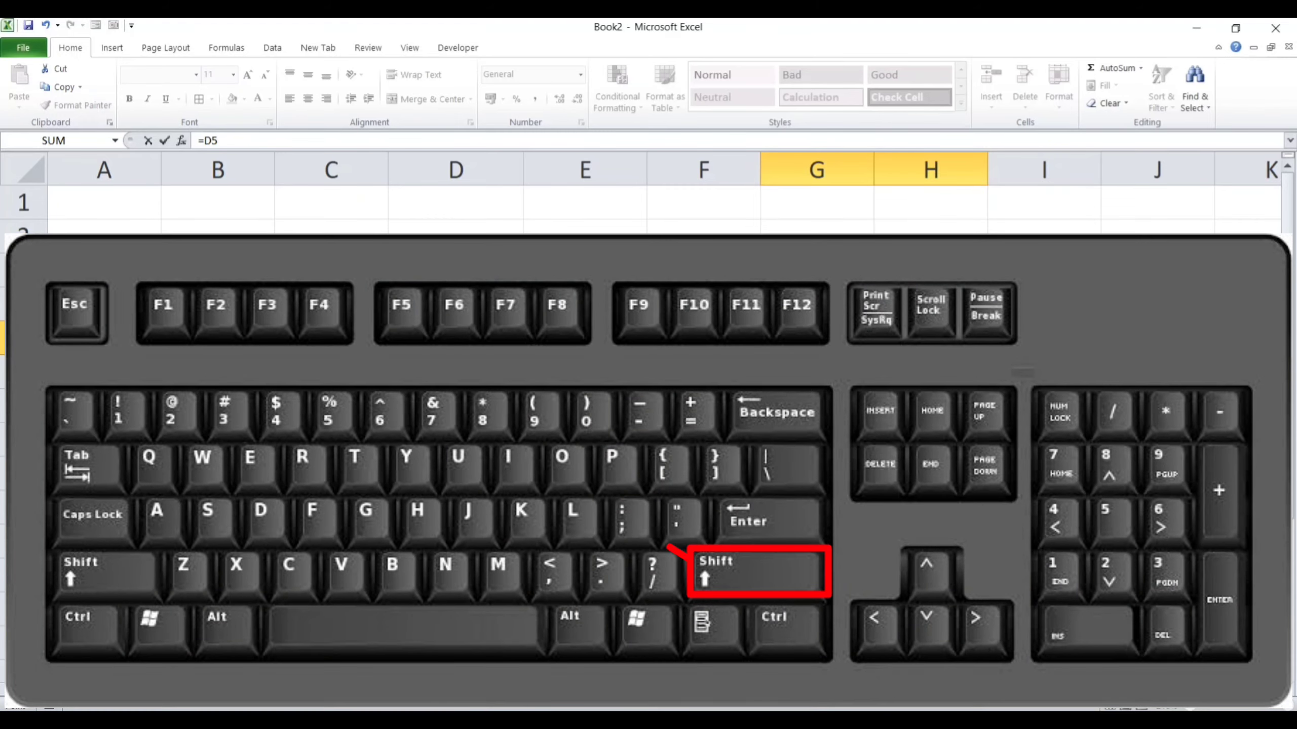
pyautogui.write('&')
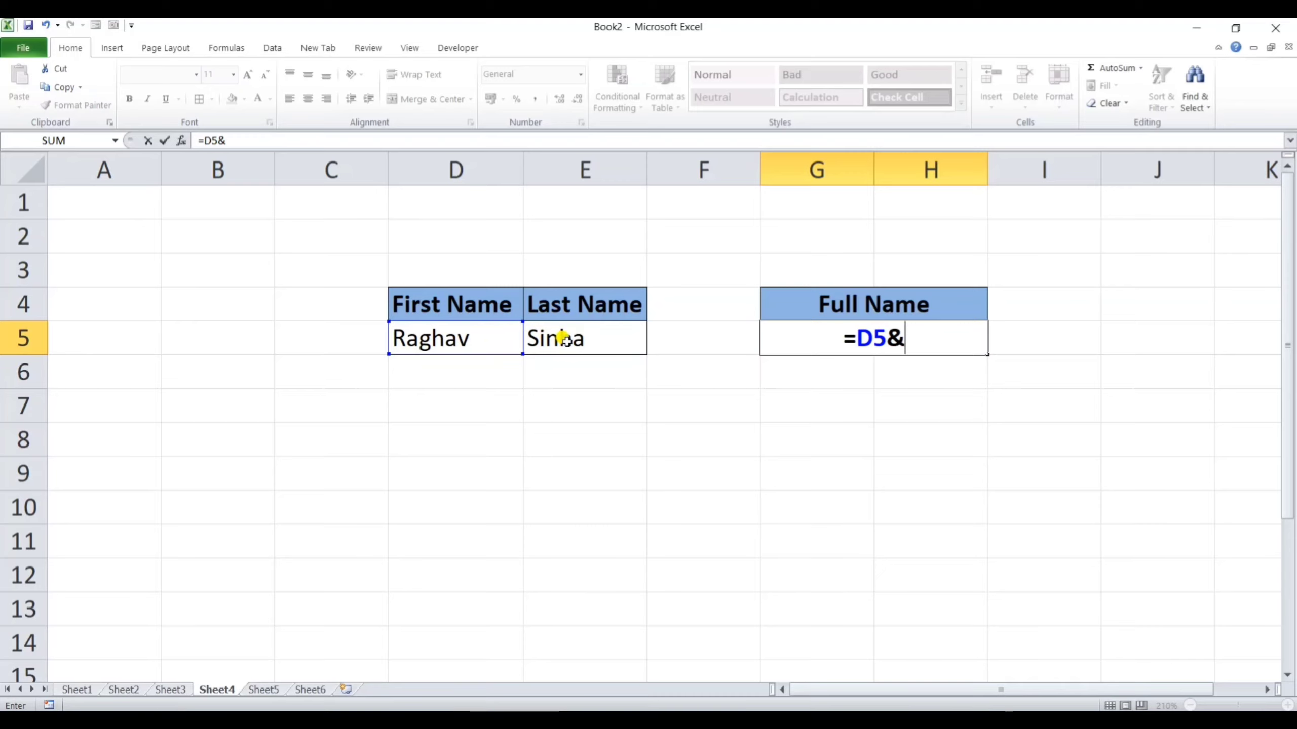
pyautogui.click(563, 339)
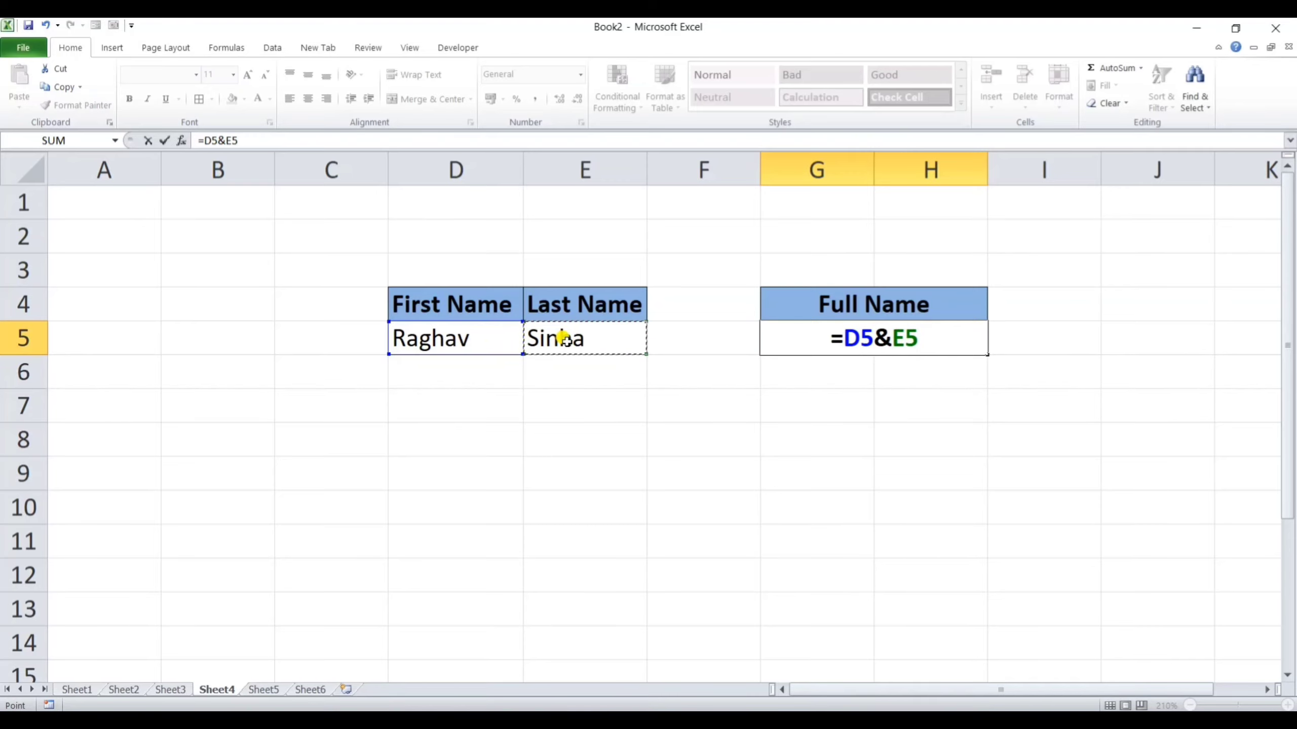
pyautogui.press('Return')
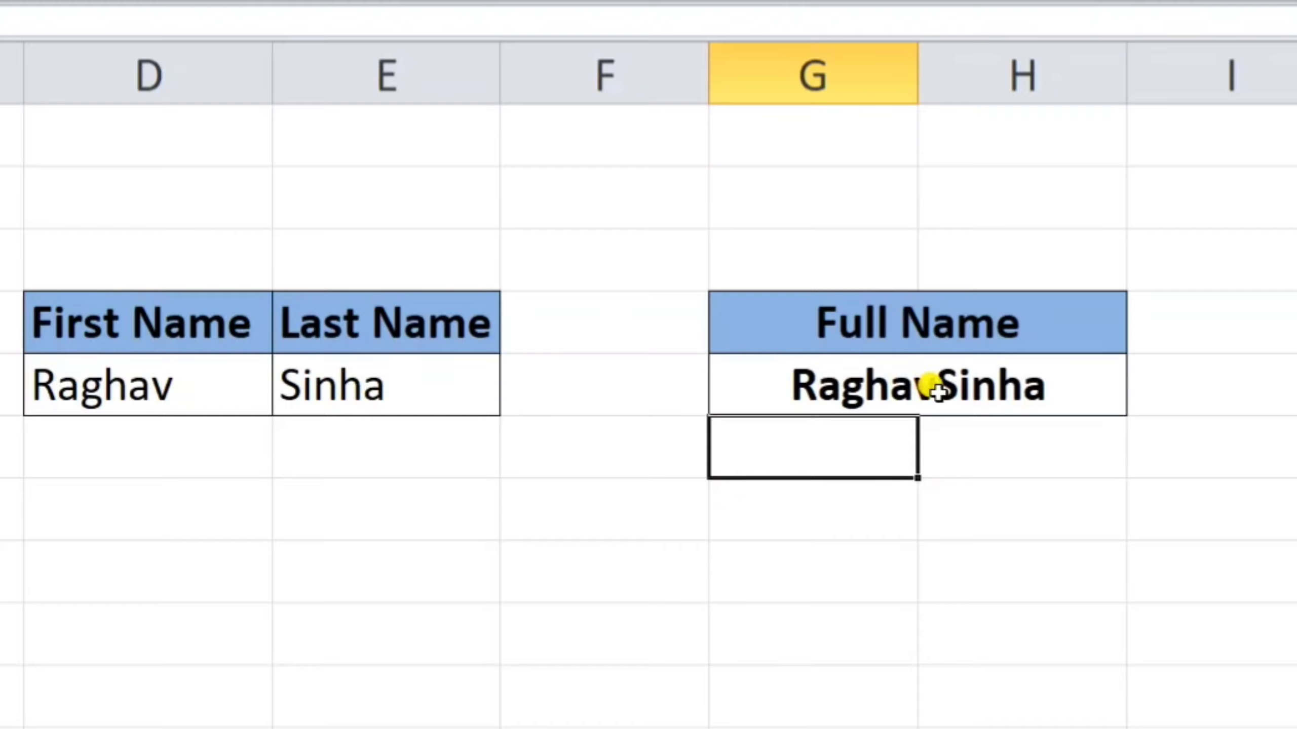
# - Edit G5's formula to =D5&" "&E5 so a space separates the two names
pyautogui.doubleClick(941, 394)
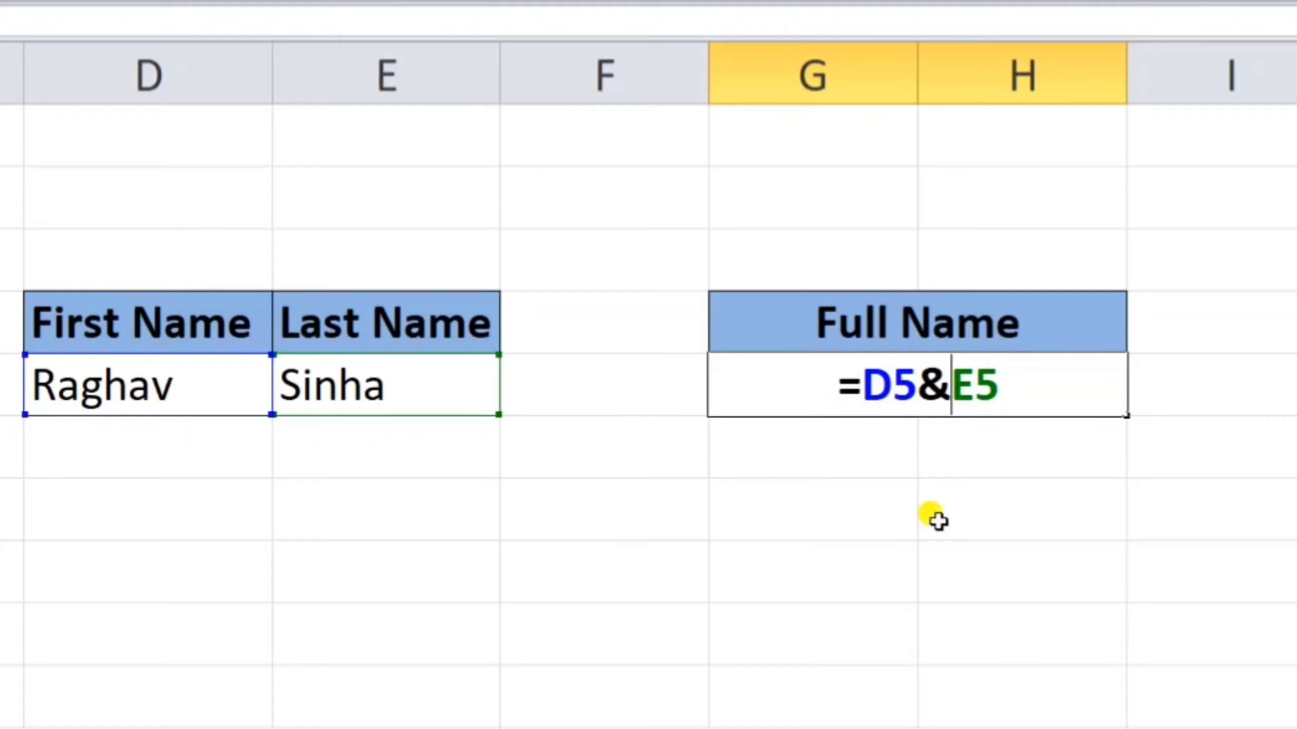
pyautogui.write('"')
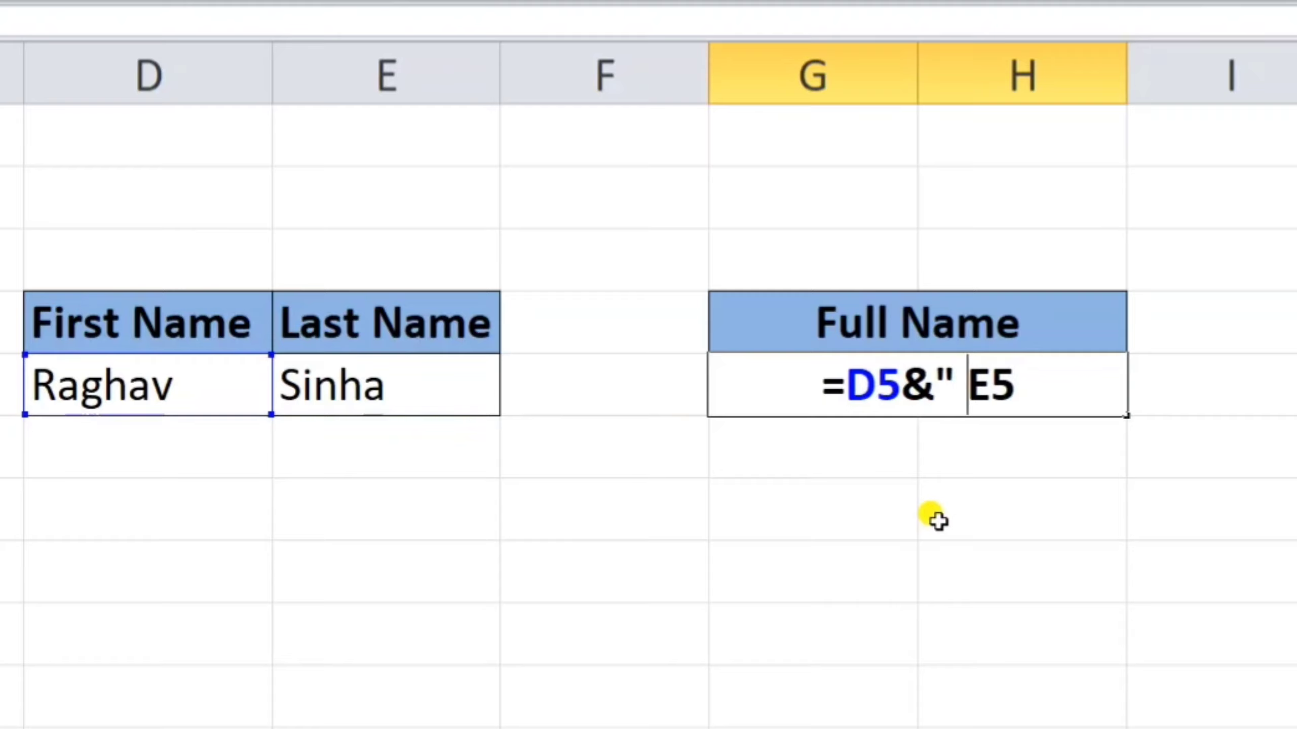
pyautogui.write(' "')
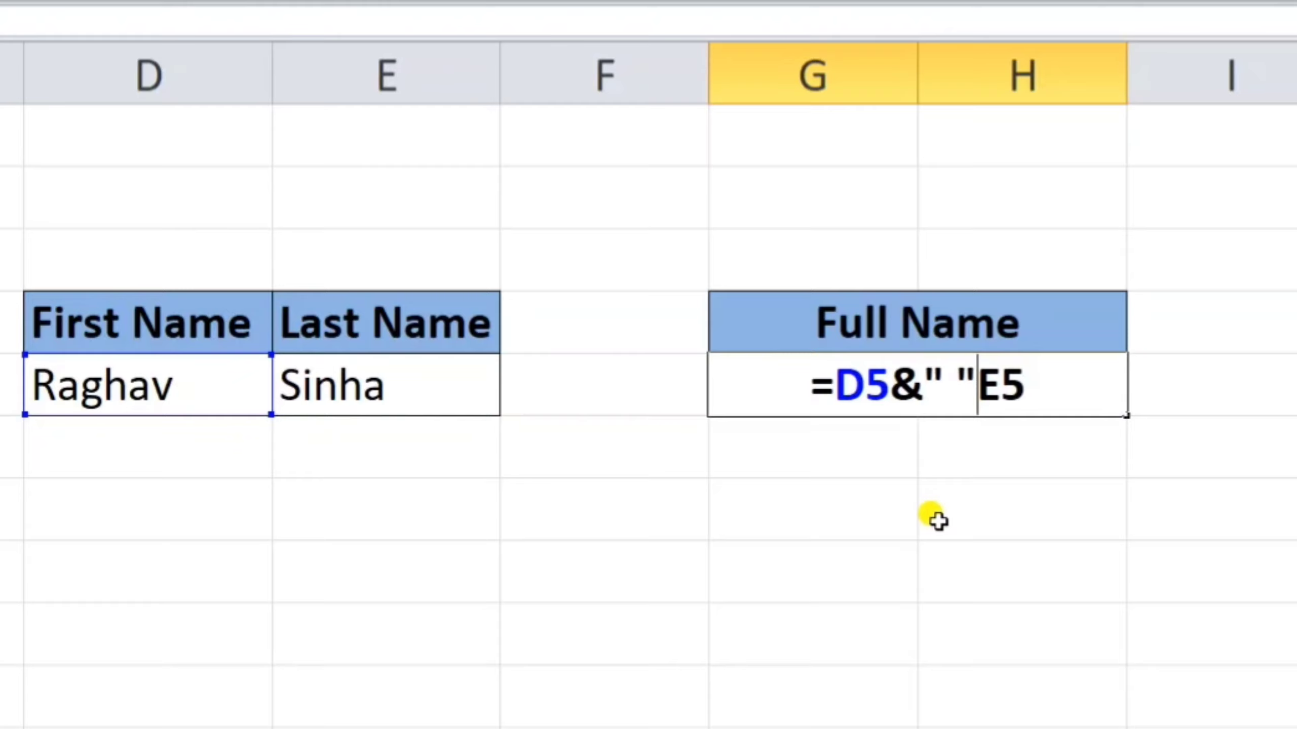
pyautogui.write('&')
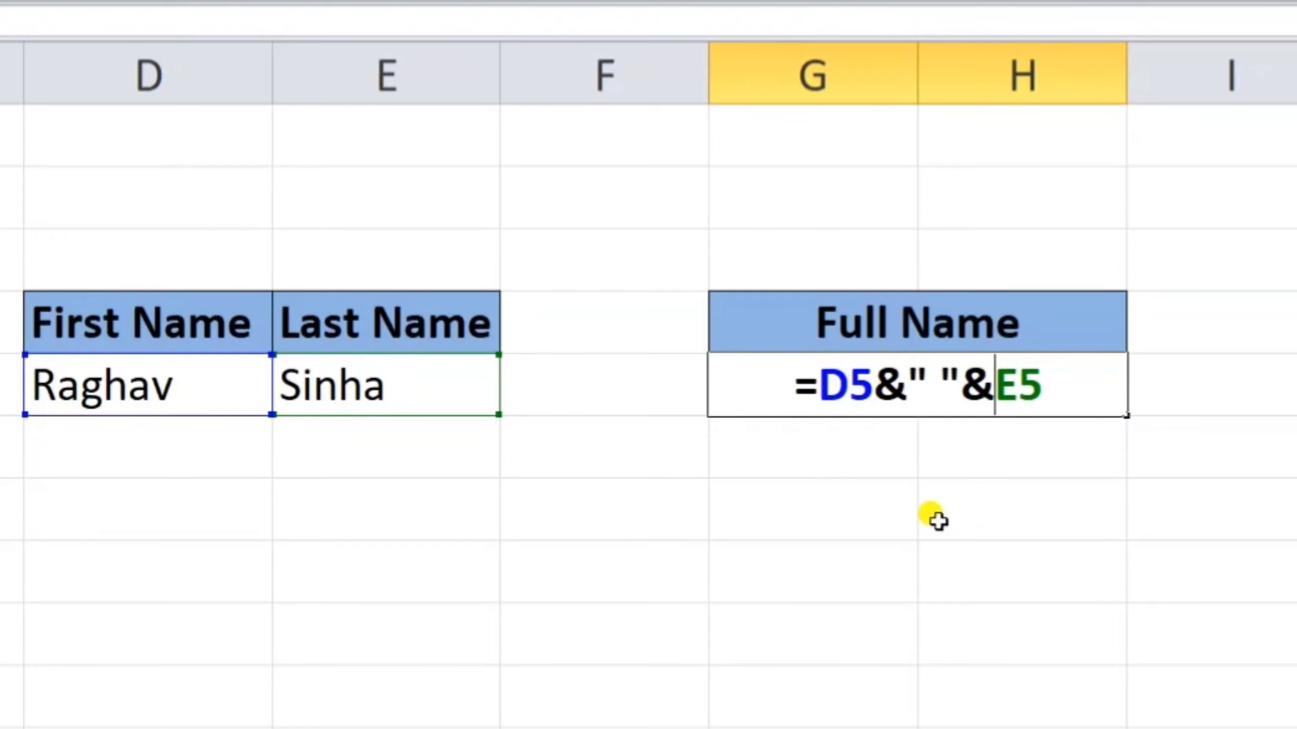
pyautogui.press('Return')
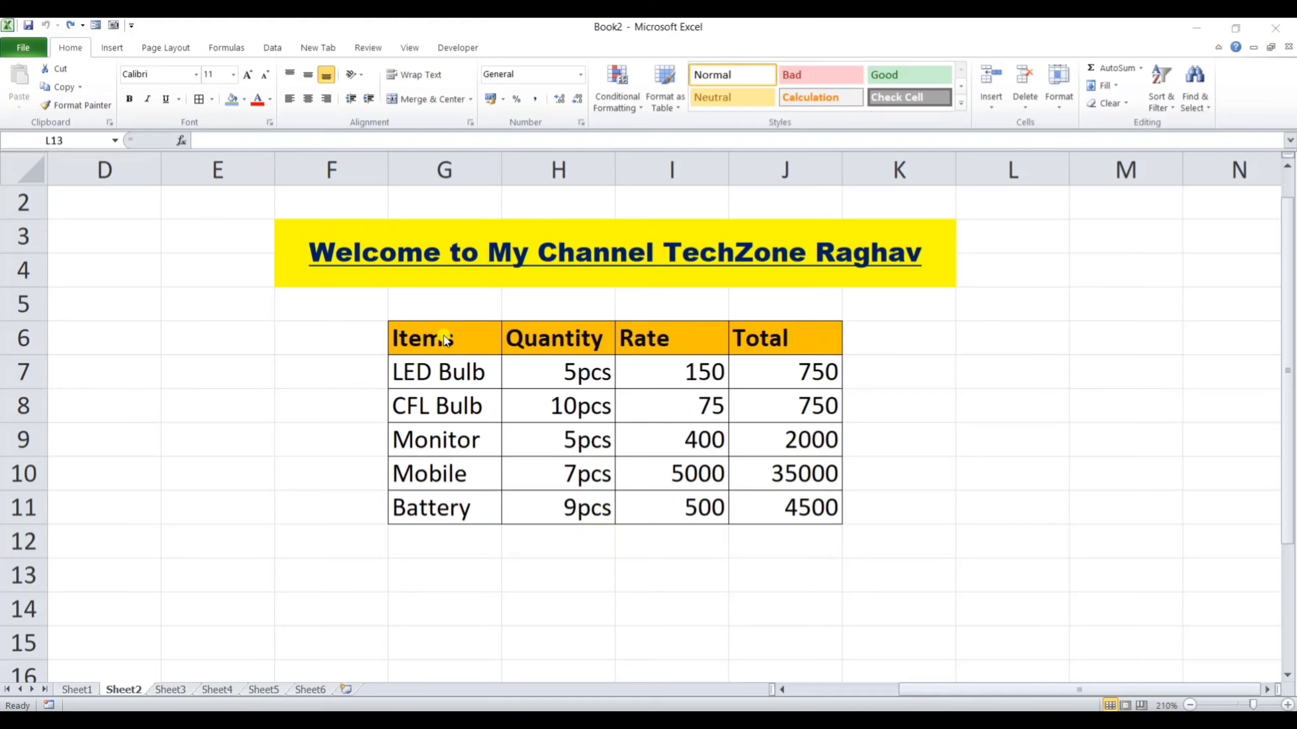
pyautogui.click(445, 375)
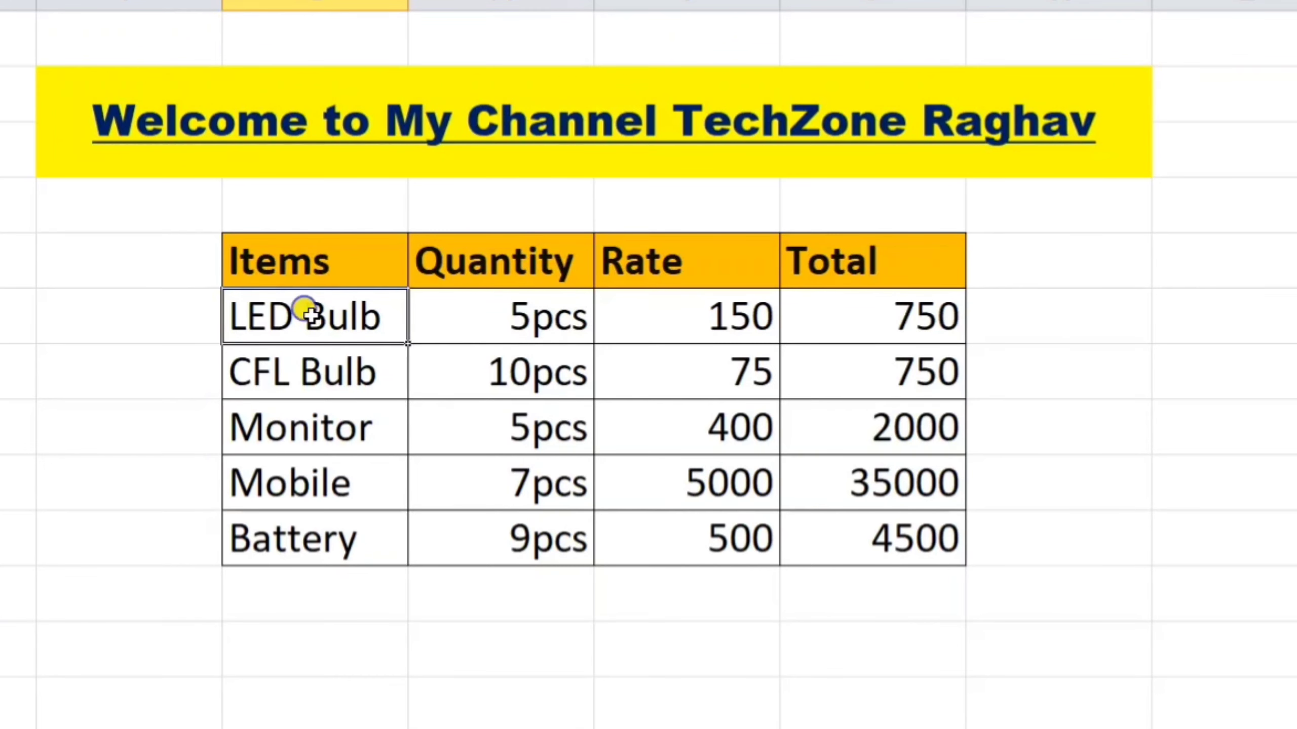
pyautogui.rightClick(312, 317)
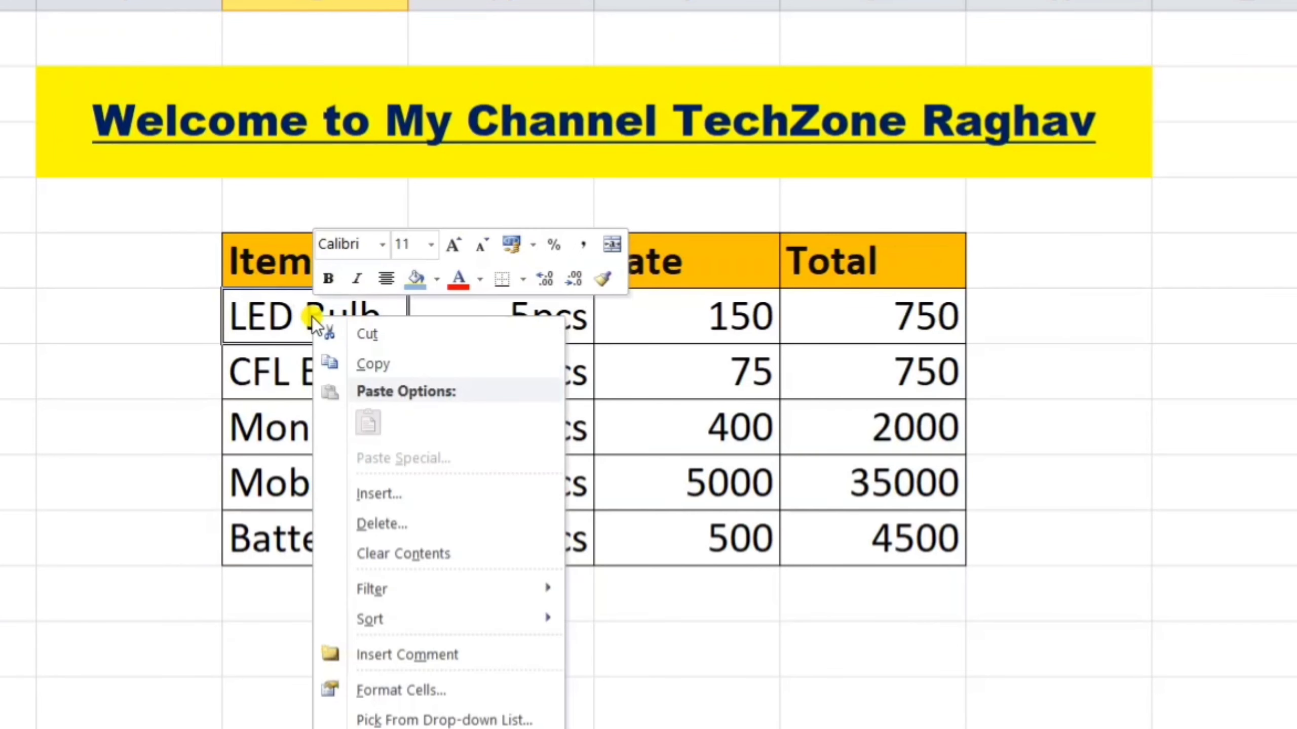
pyautogui.click(411, 493)
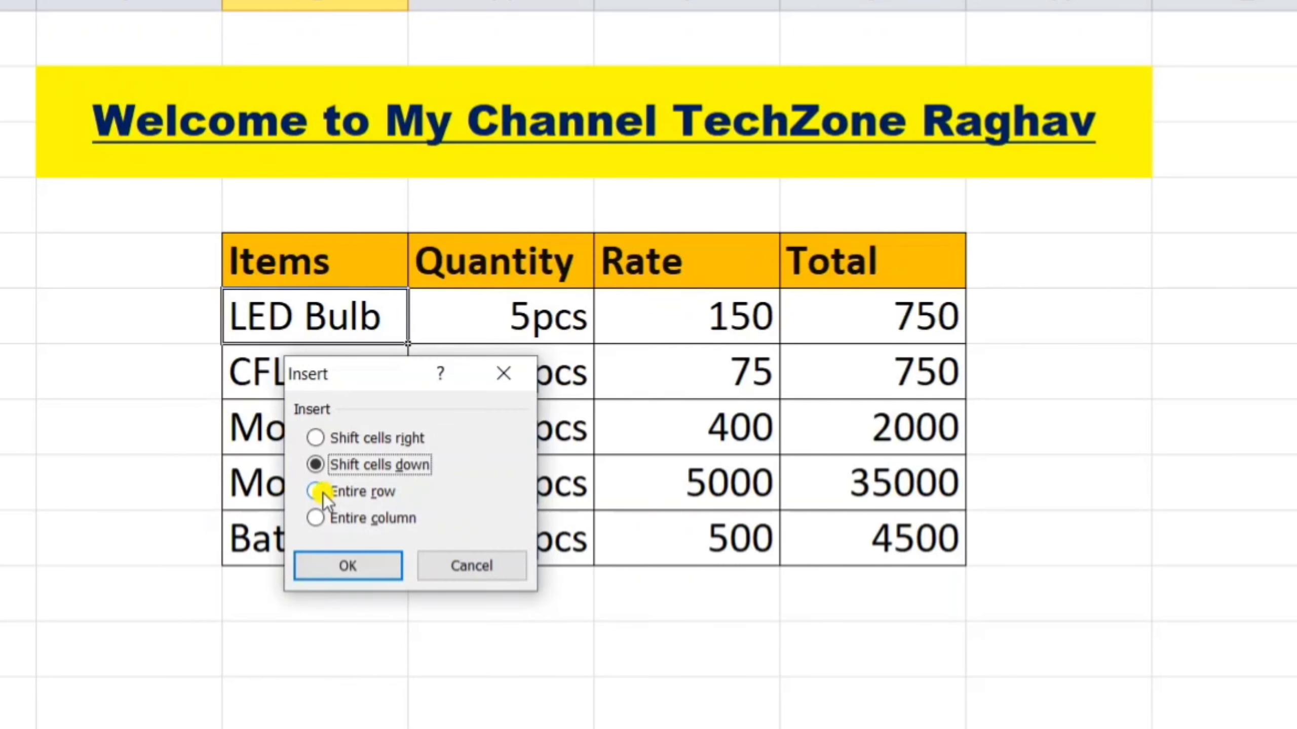
pyautogui.click(323, 491)
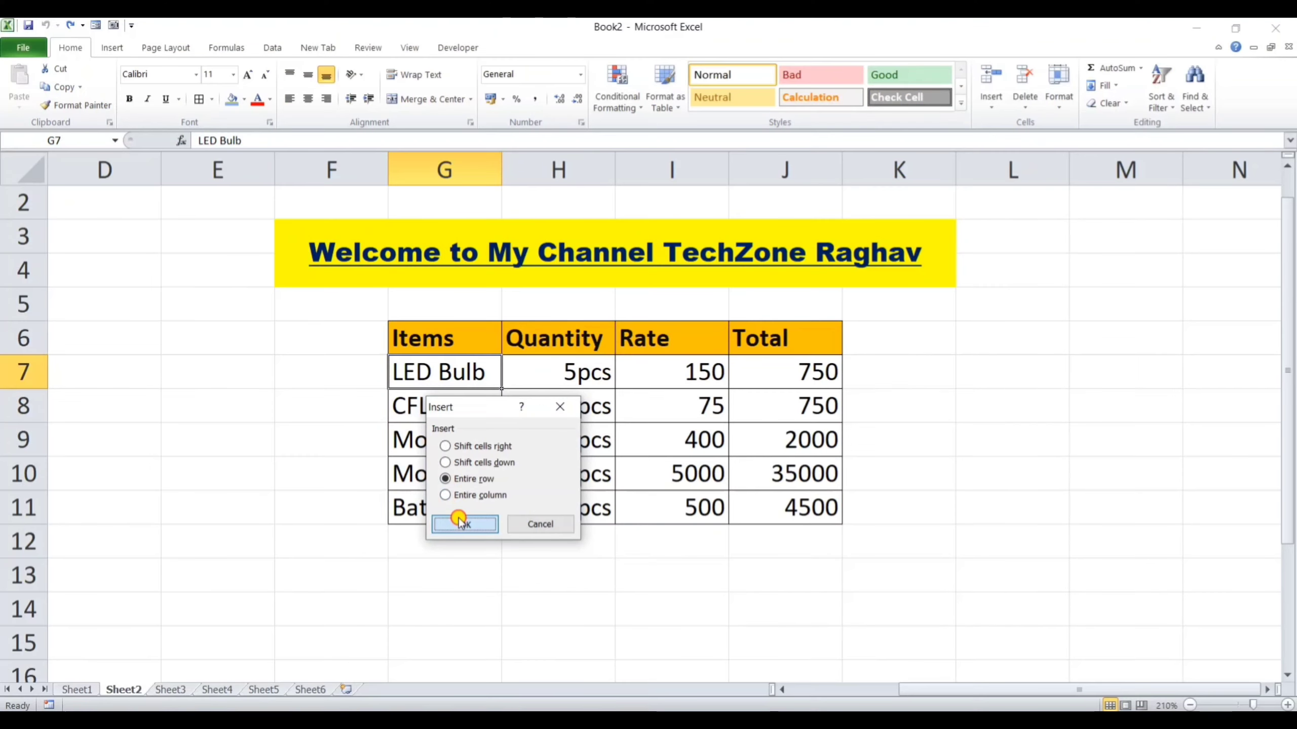
pyautogui.click(348, 565)
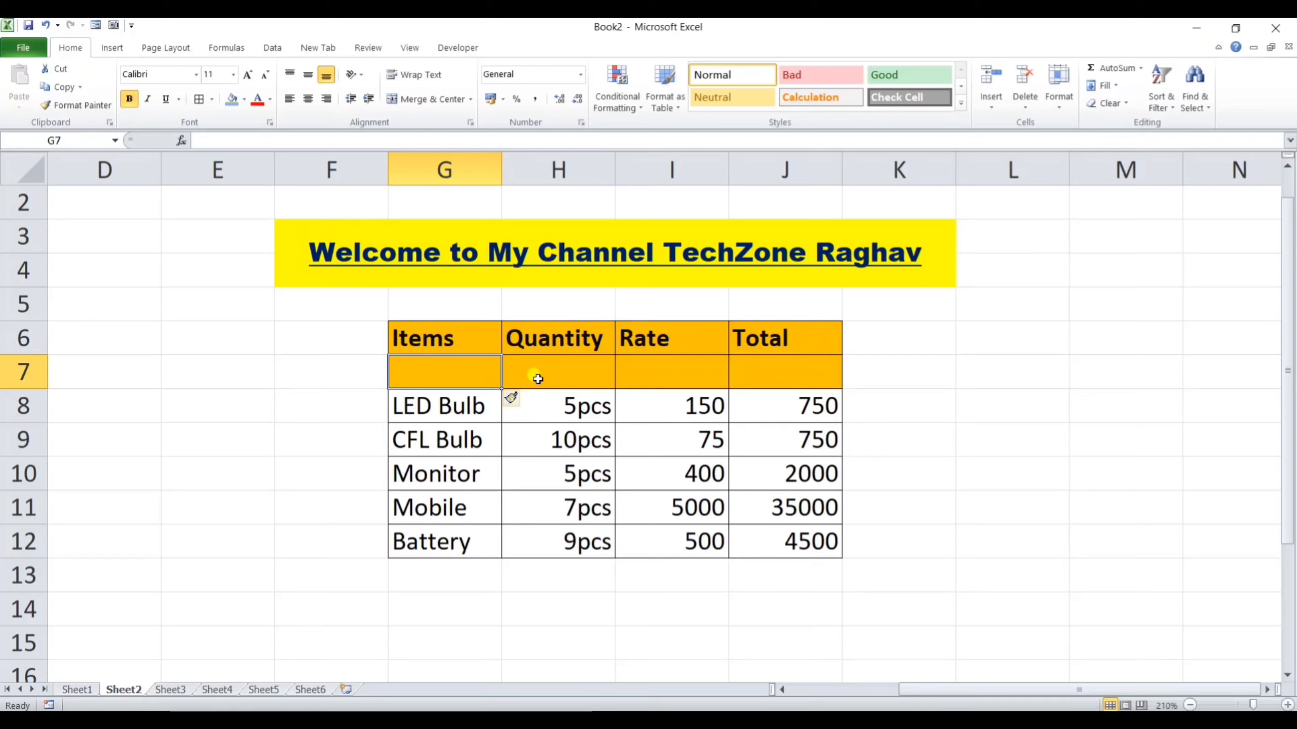
pyautogui.hotkey('ctrl', 'z')
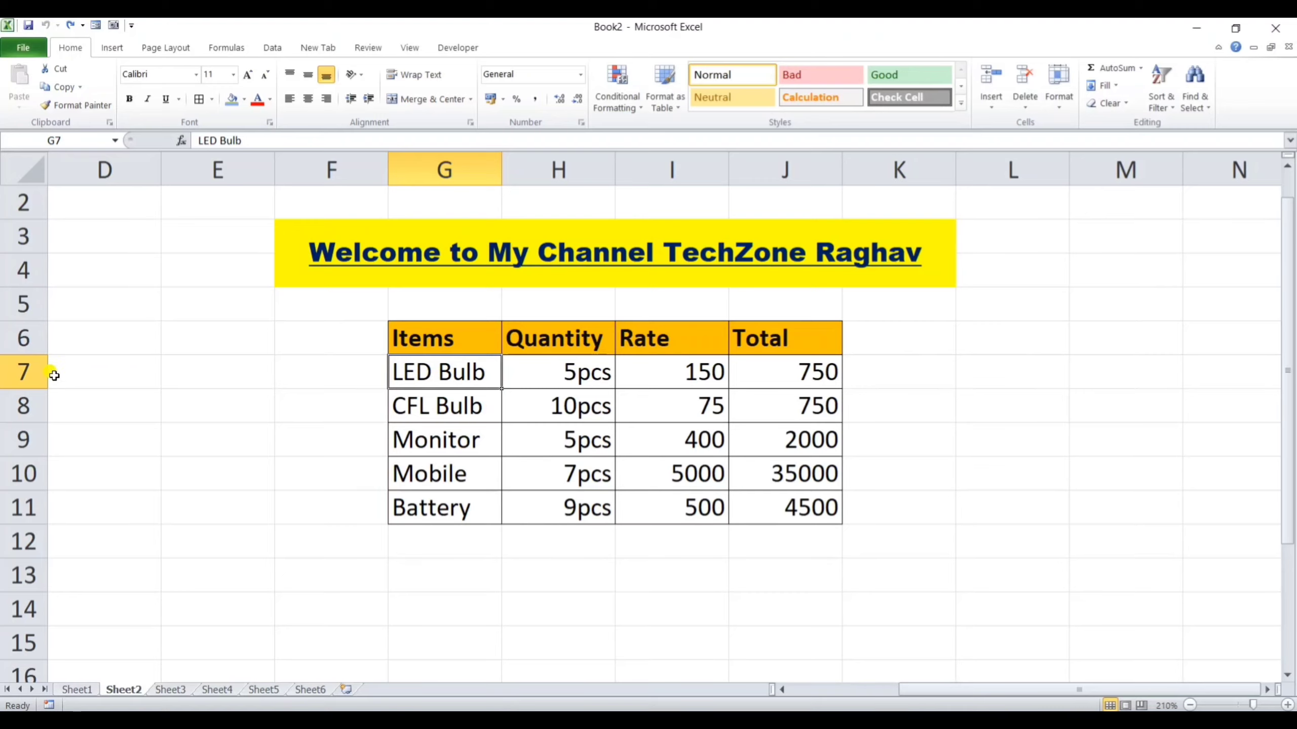
# - Insert a blank row 7 between the Items header and LED Bulb
pyautogui.click(25, 373)
pyautogui.rightClick(25, 374)
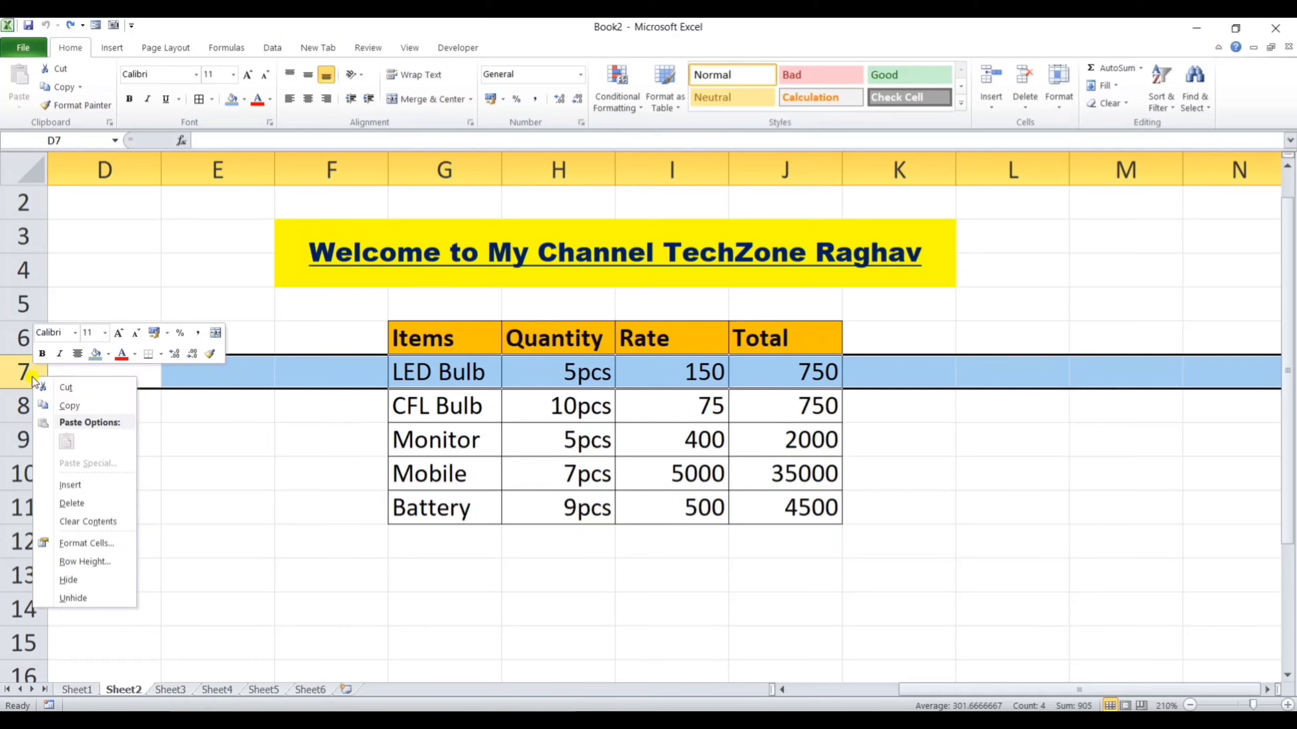
pyautogui.click(81, 483)
pyautogui.click(80, 483)
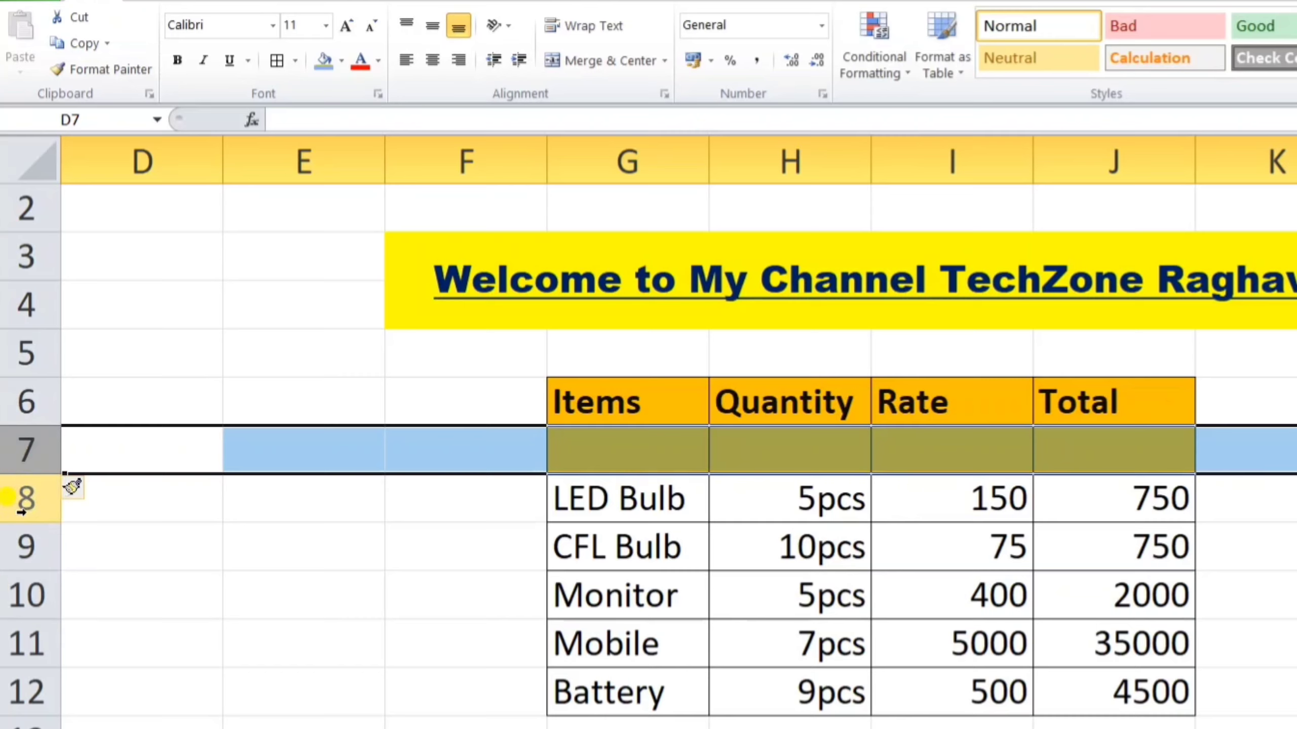
# - Insert three blank rows at rows 8–10 of Sheet2, moving LED Bulb through Battery to rows 11–15
pyautogui.moveTo(26, 498); pyautogui.dragTo(22, 595)
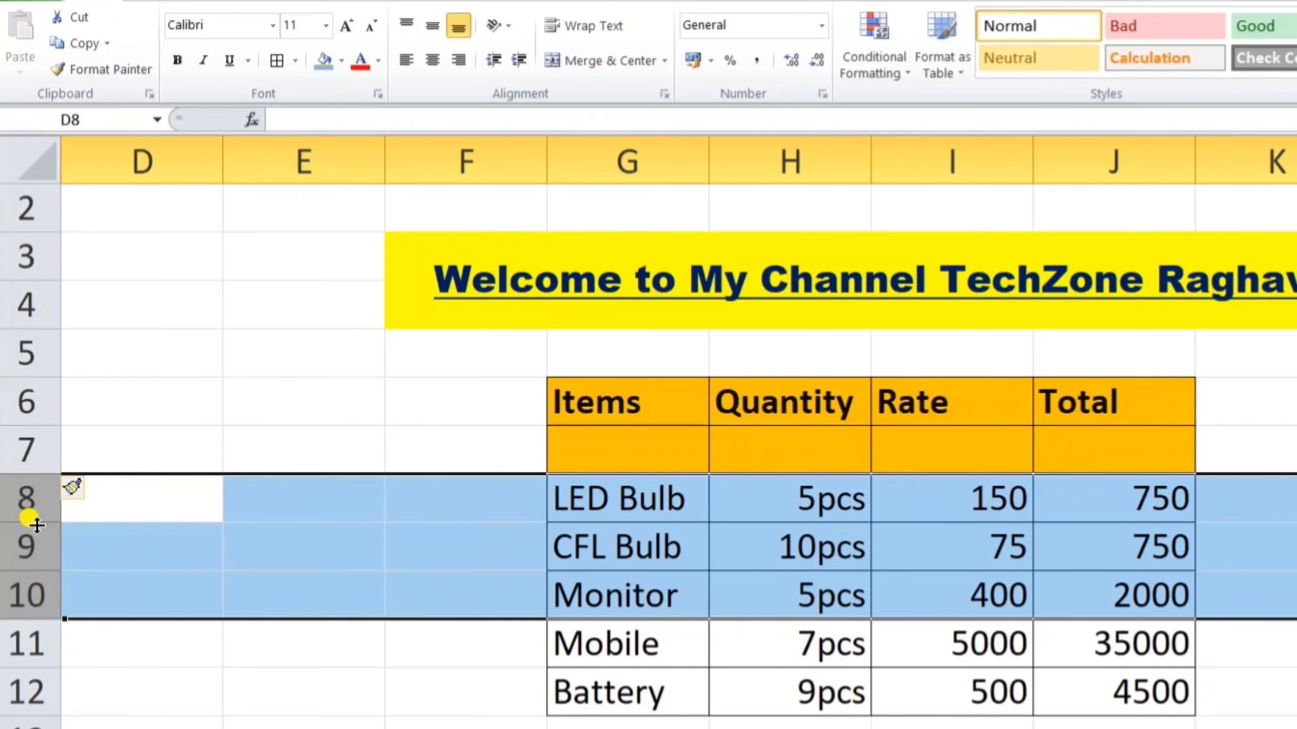
pyautogui.rightClick(30, 511)
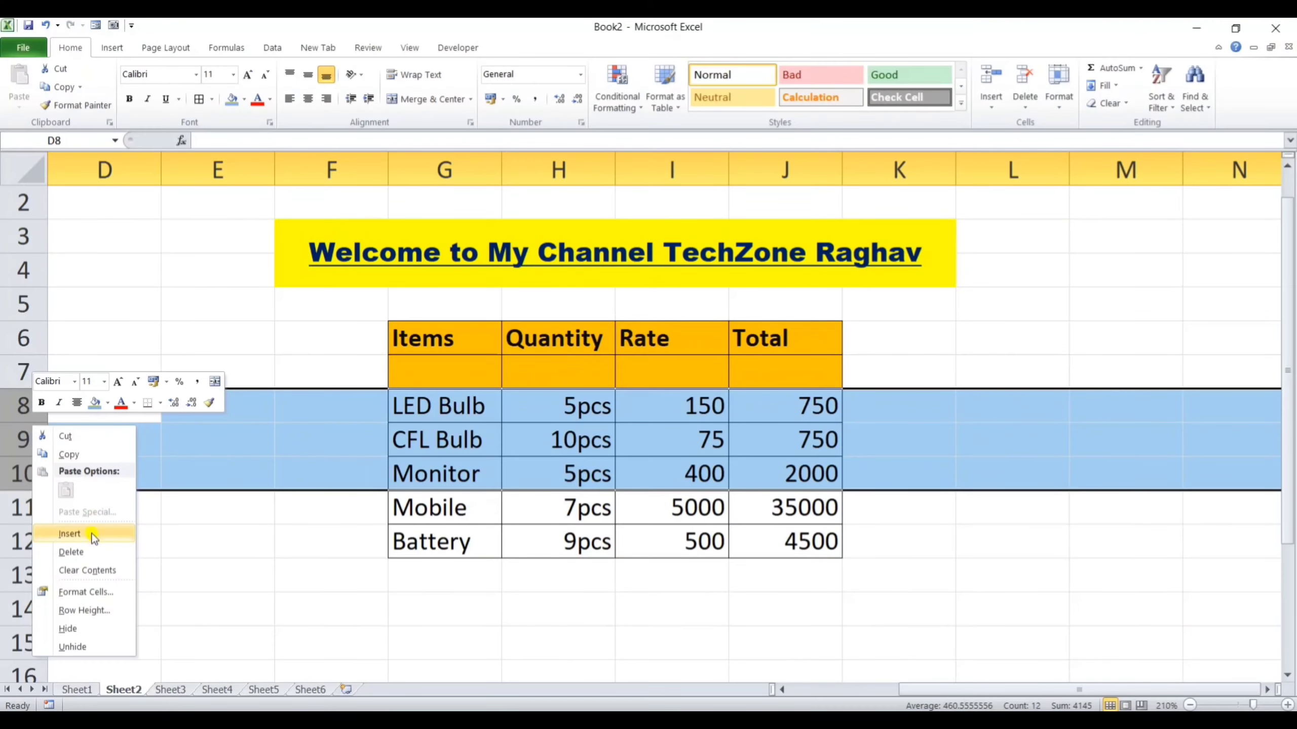
pyautogui.click(92, 533)
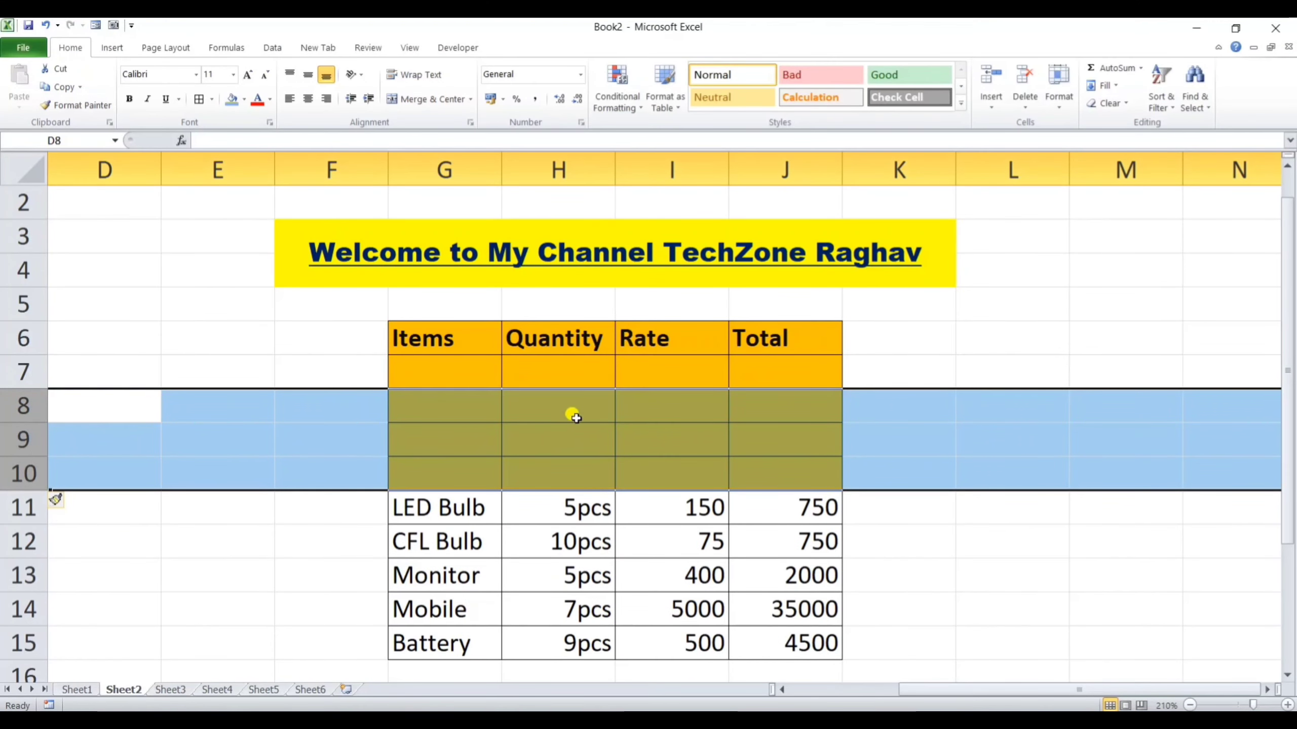